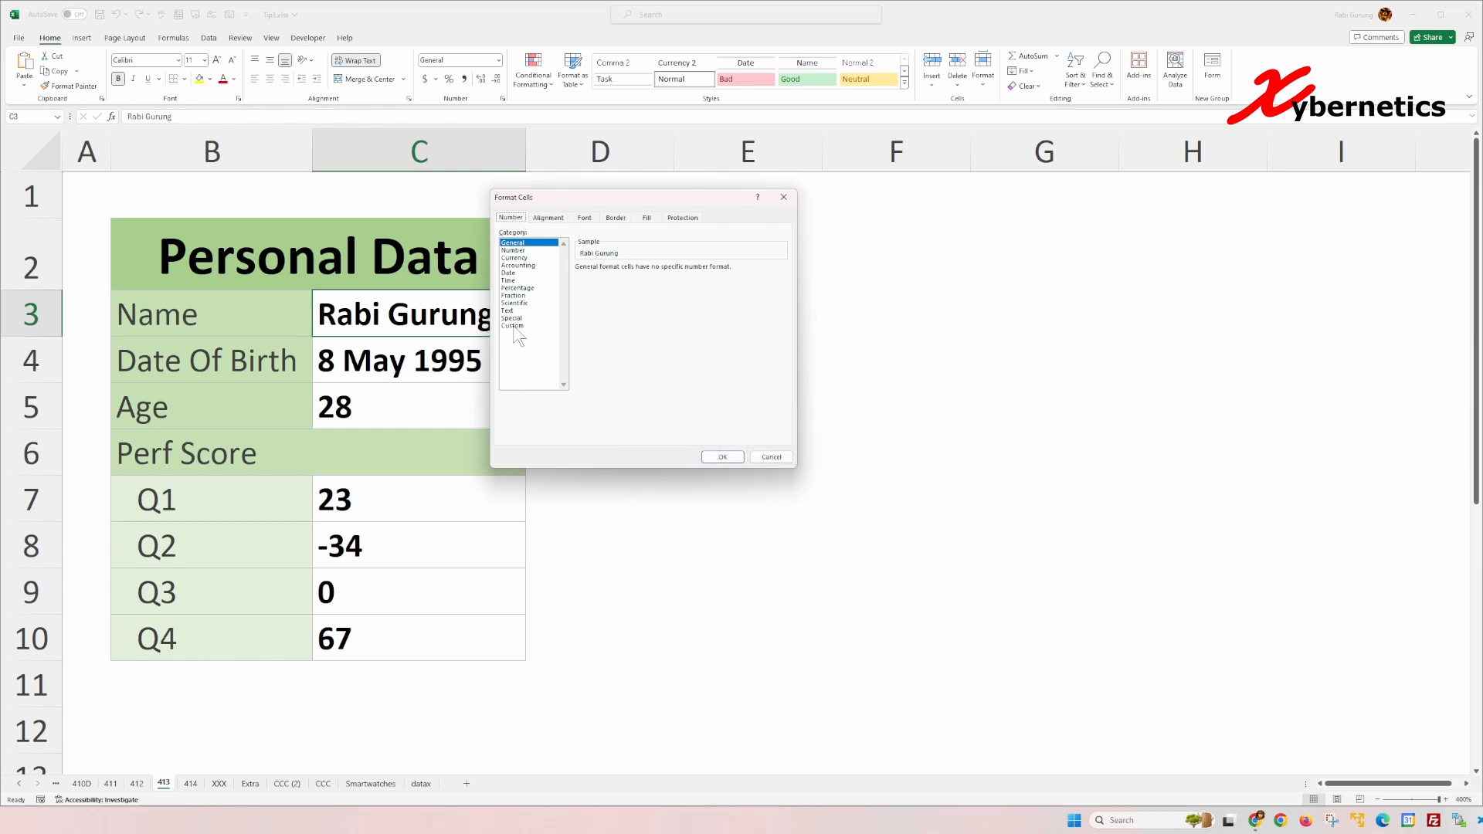
Step: Hide the Name value in C3 with the custom number format ;;; and recheck that cell's format
left_click(514, 325)
double_click(635, 276)
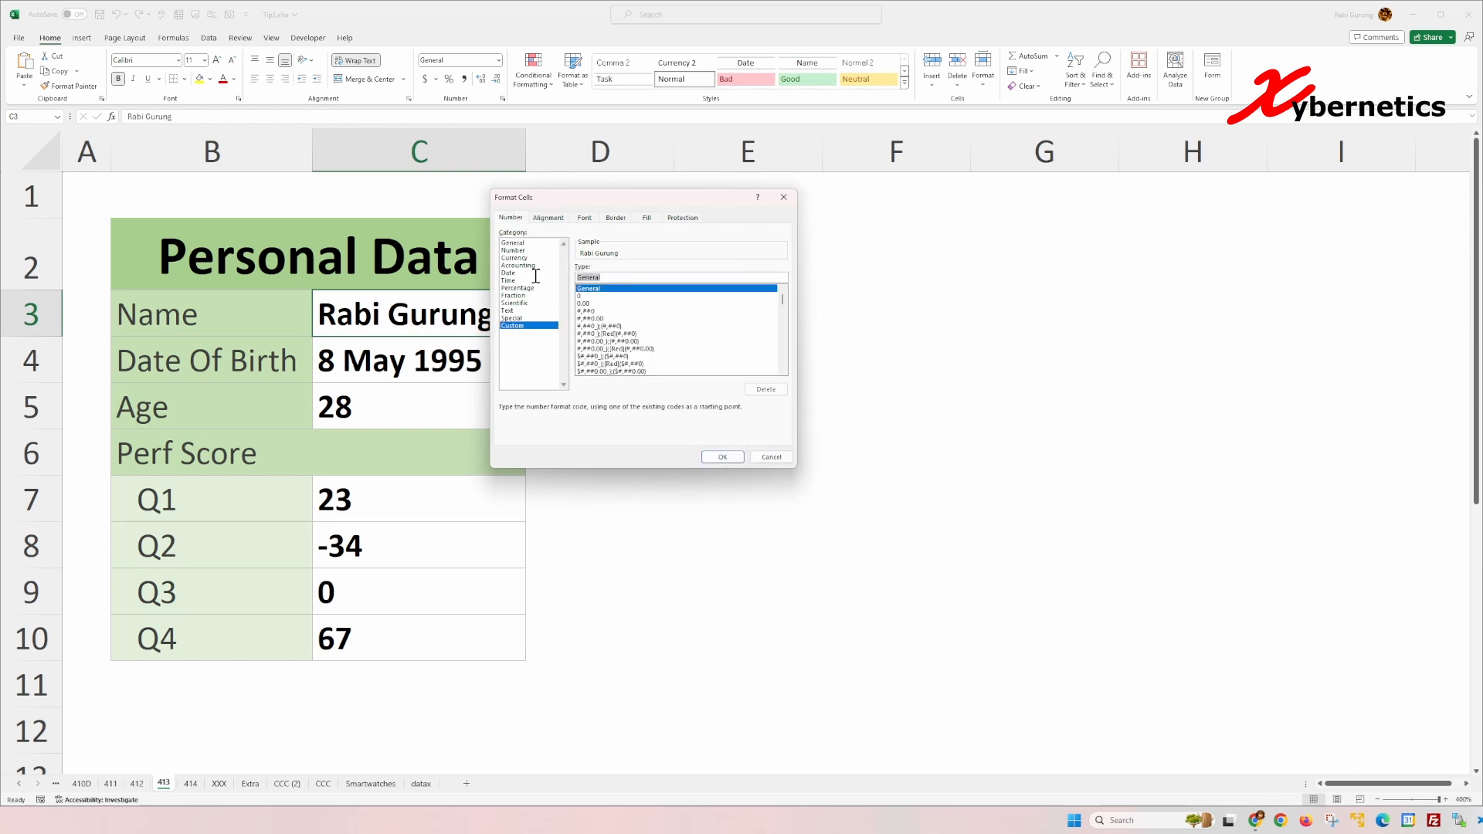
type(";;;")
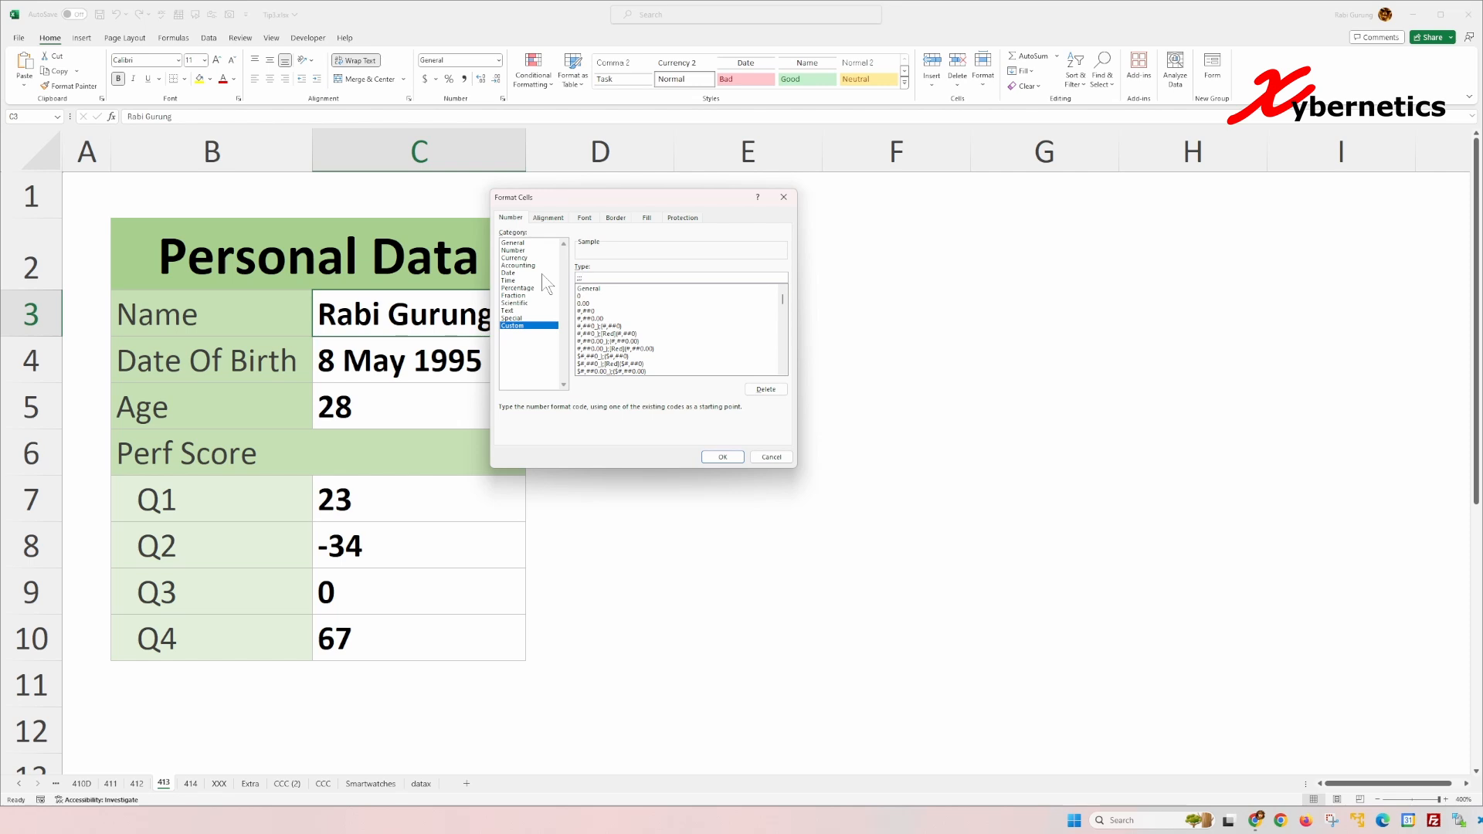
left_click(723, 457)
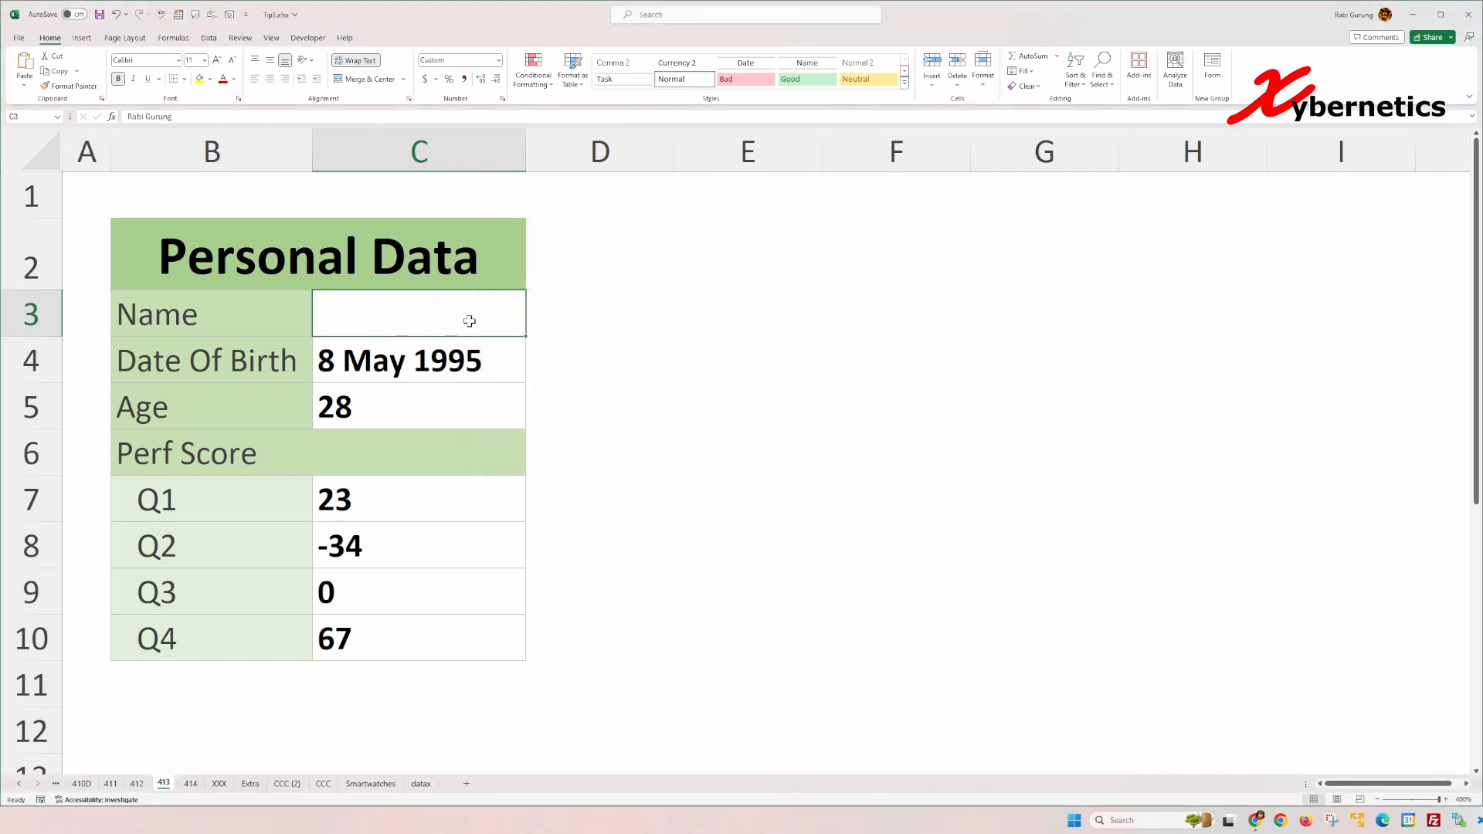
left_click(460, 363)
left_click(464, 309)
key("ctrl+1")
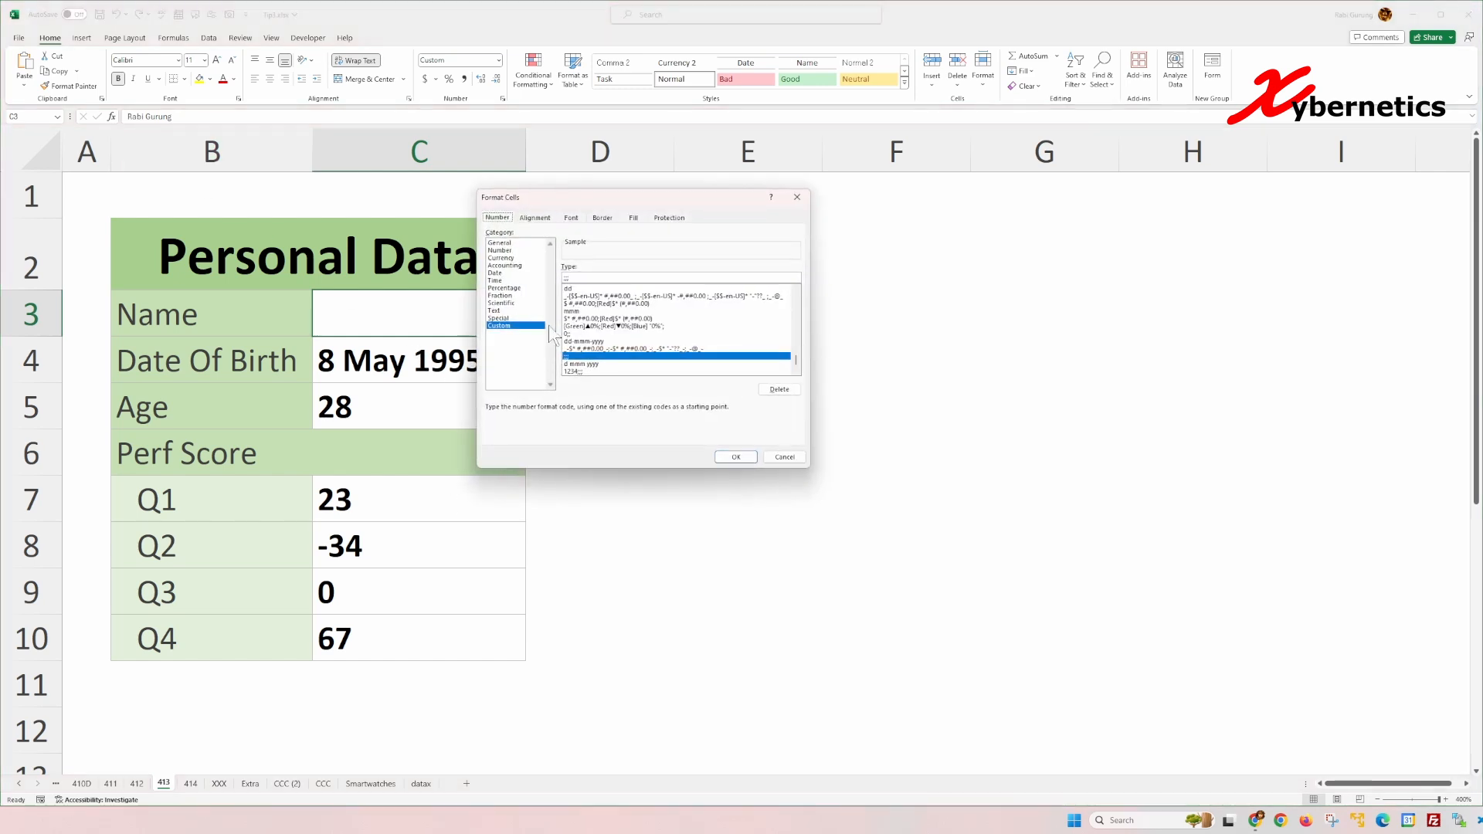
left_click(736, 457)
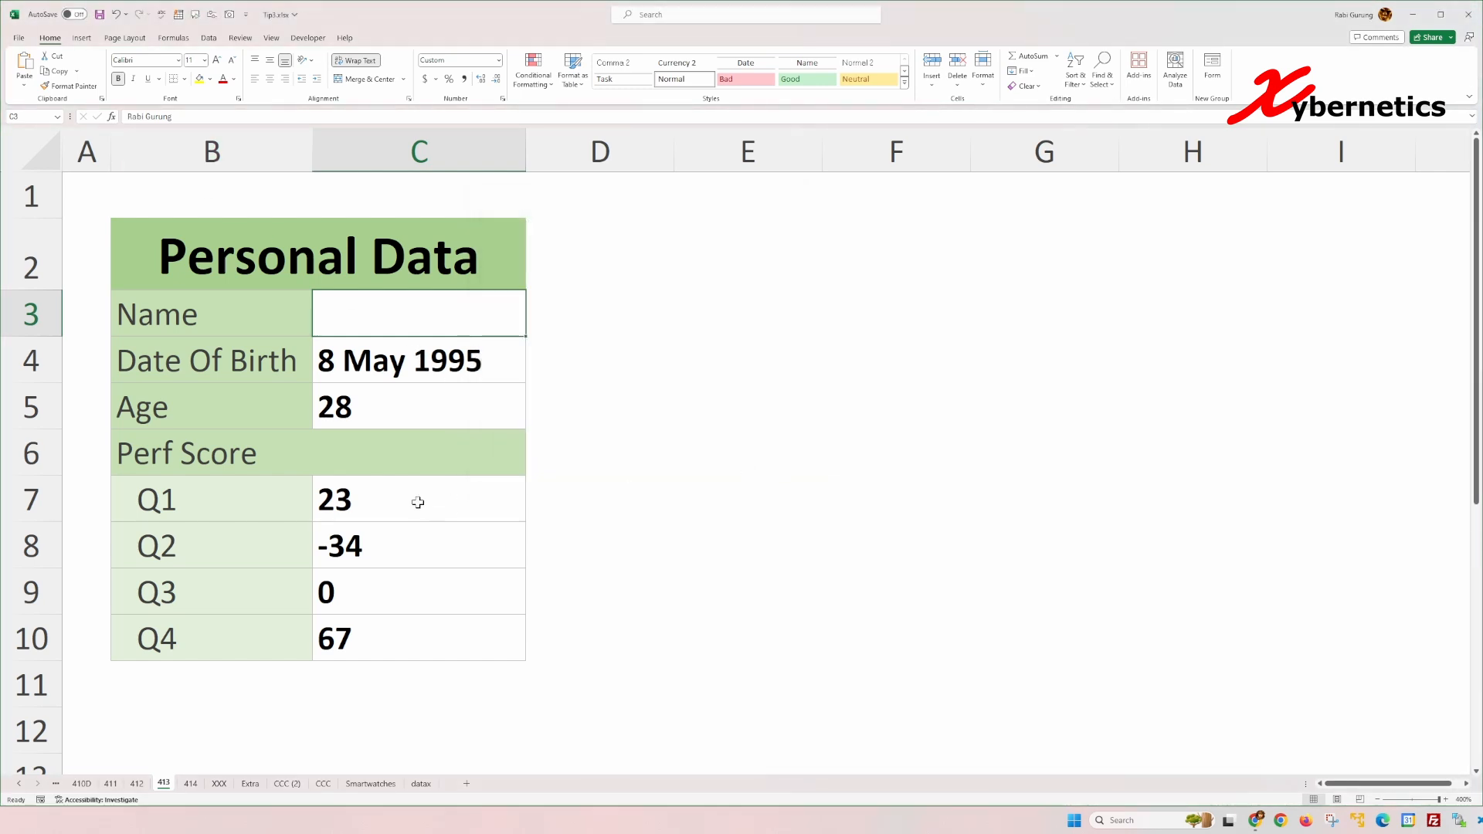
Step: Apply the custom number format 246;369;888; to the Q1 score in C7
left_click(417, 503)
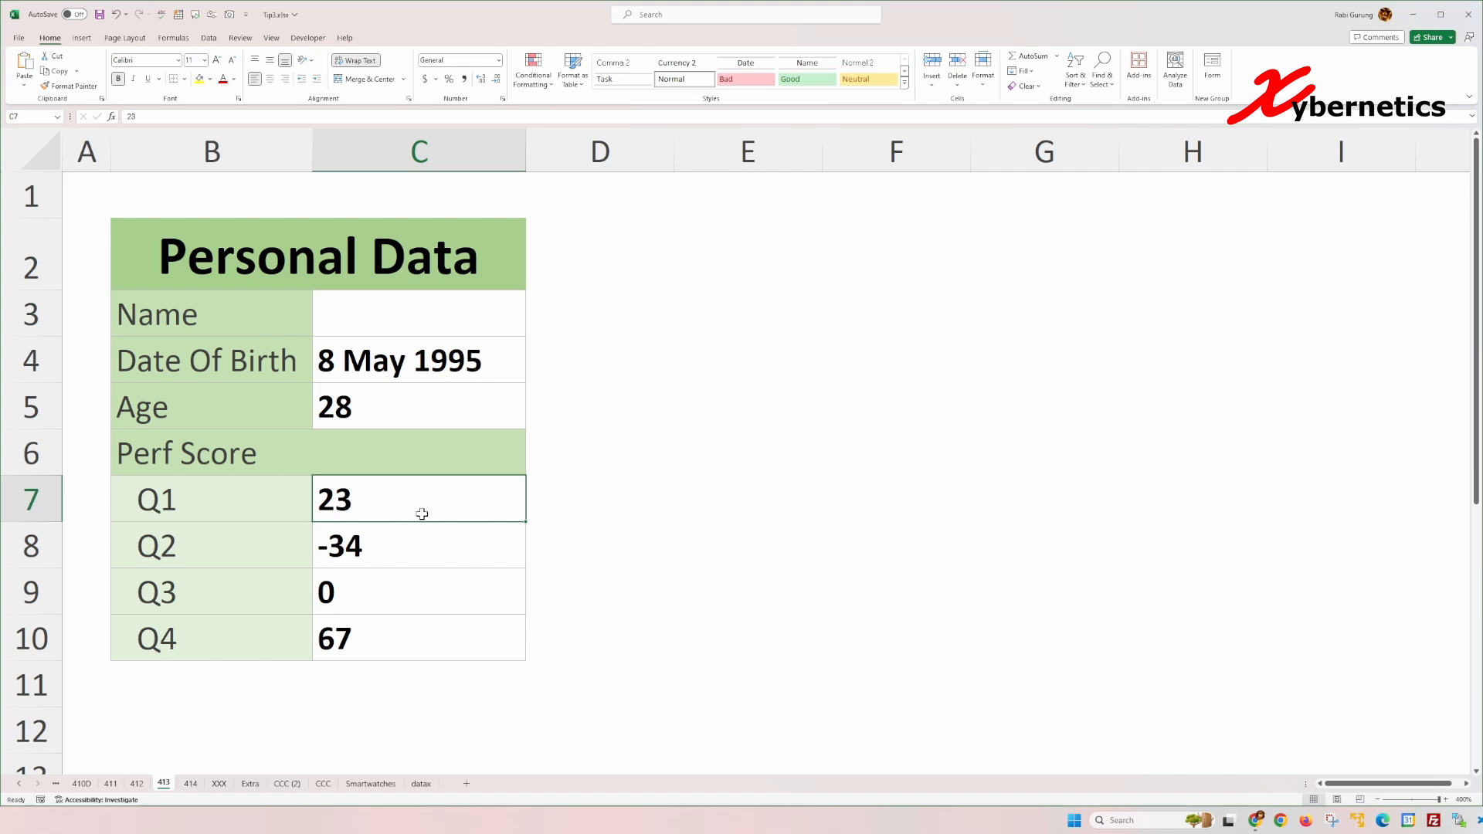
key("ctrl+1")
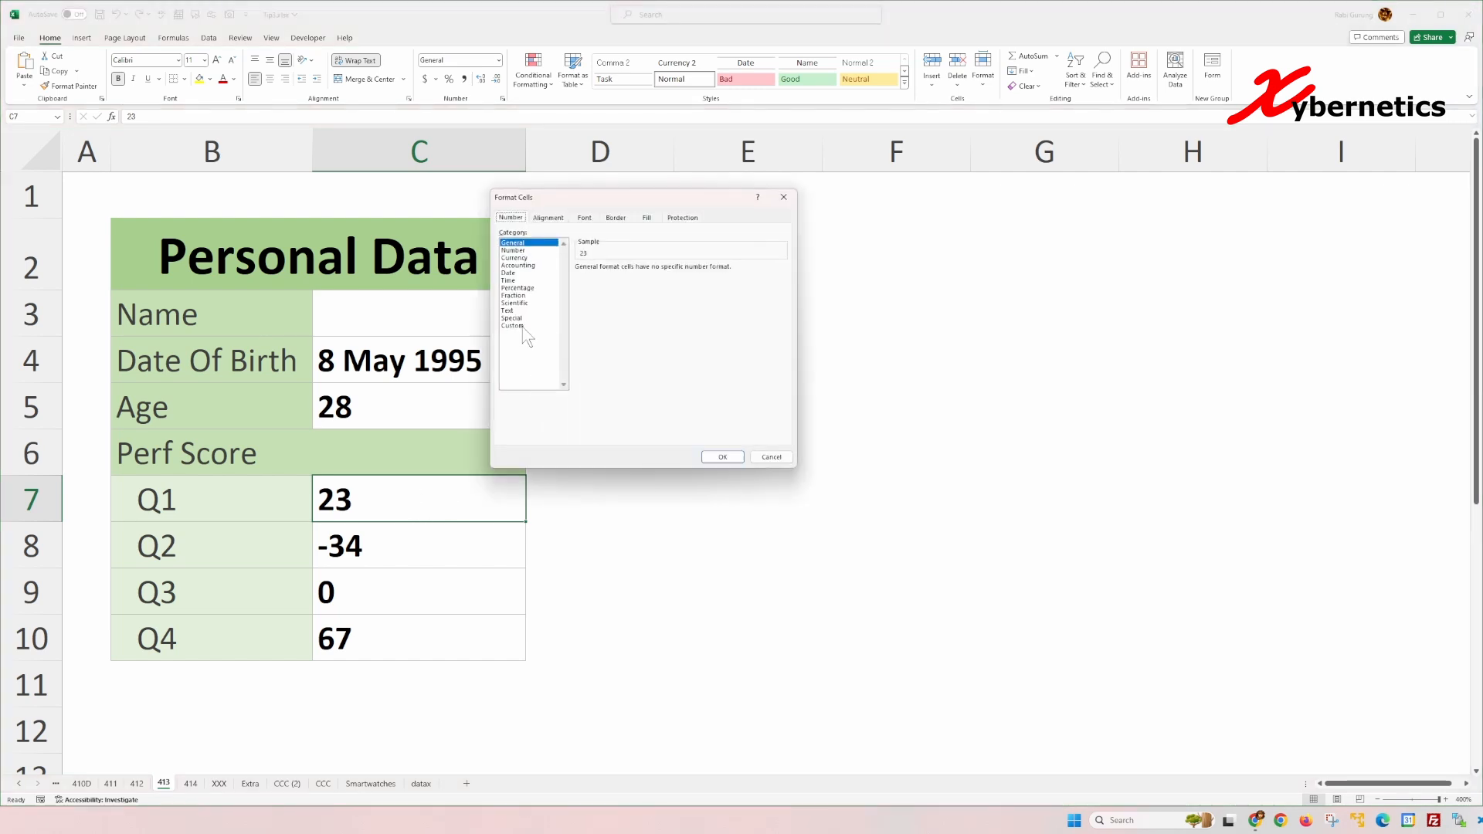
left_click(529, 326)
left_click_drag(610, 278, 558, 277)
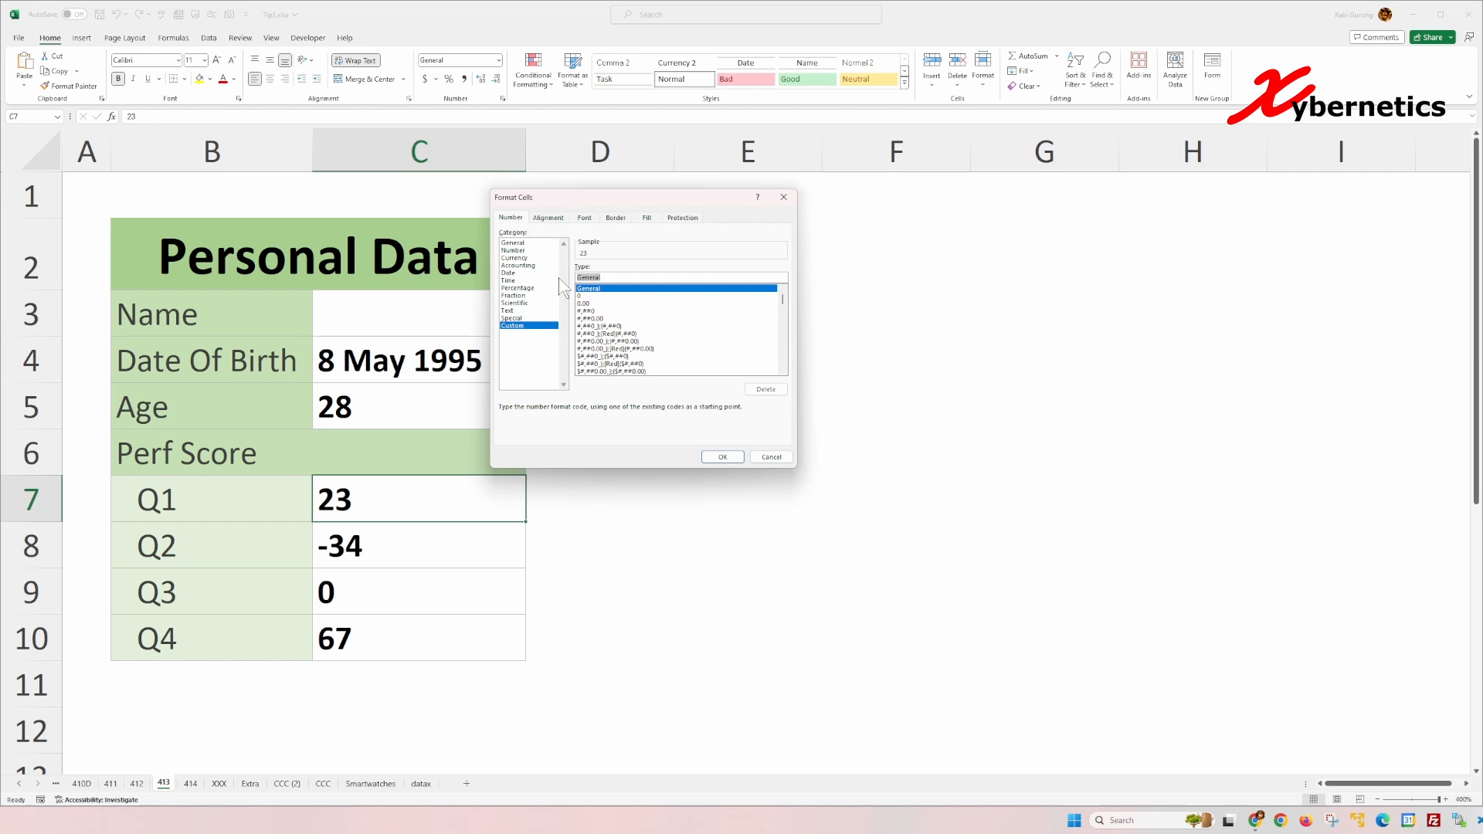
type(";;")
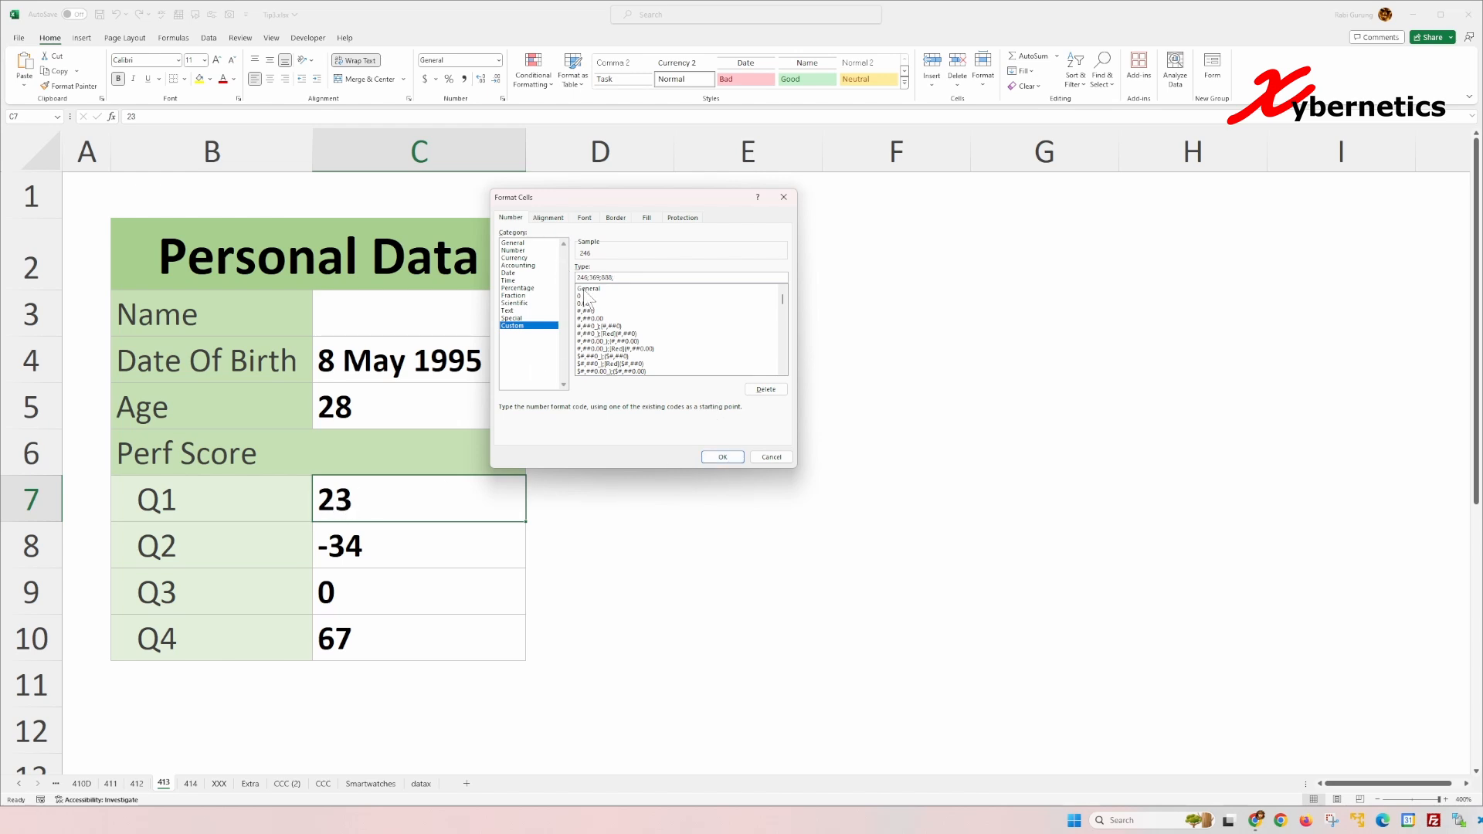
left_click(724, 458)
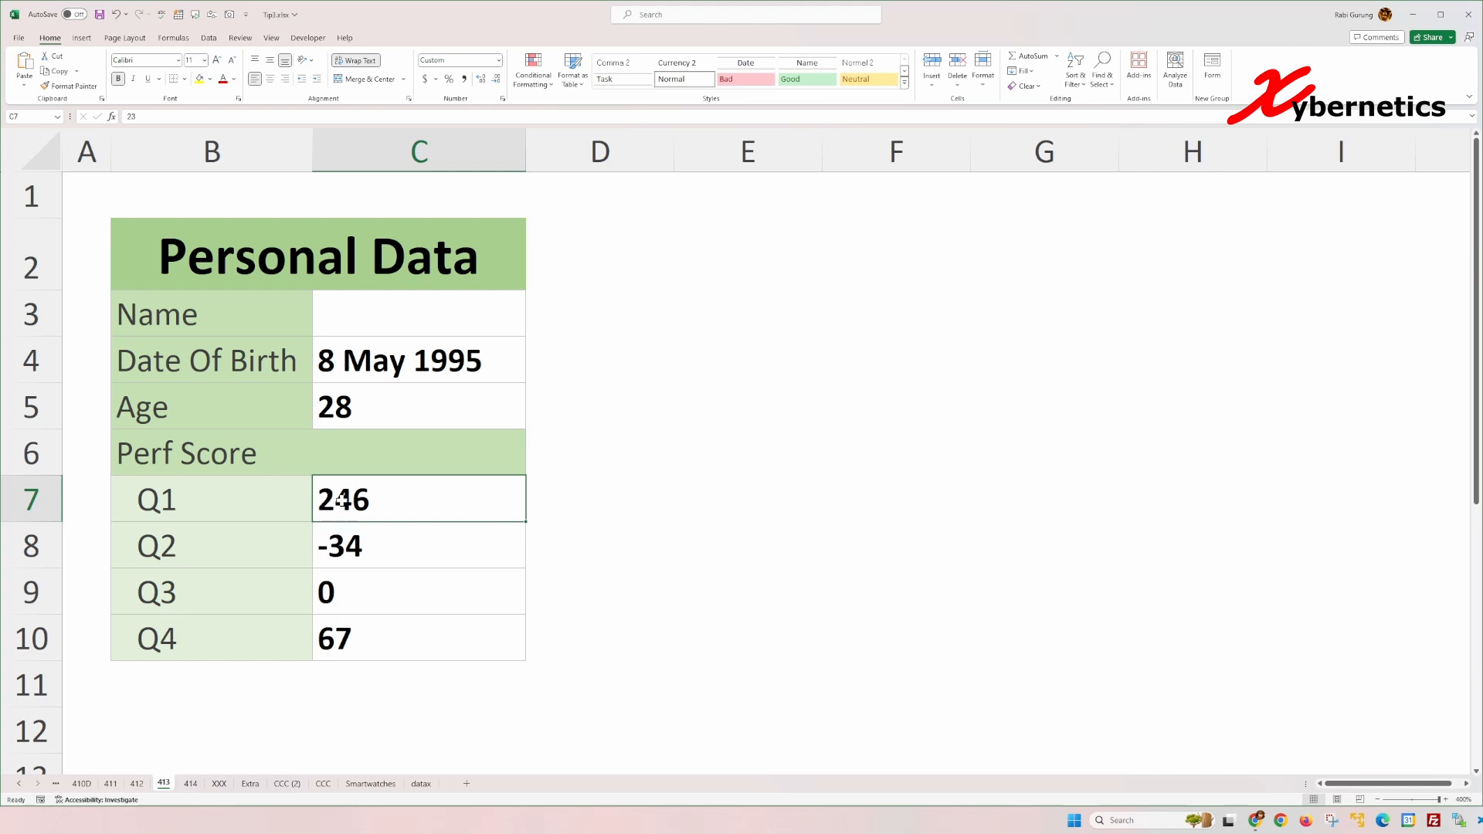
Step: Copy the Q1 score's format to the Q2, Q3 and Q4 scores in C8:C10 and check the cells' stored values
left_click(391, 539)
left_click(391, 503)
left_click(70, 86)
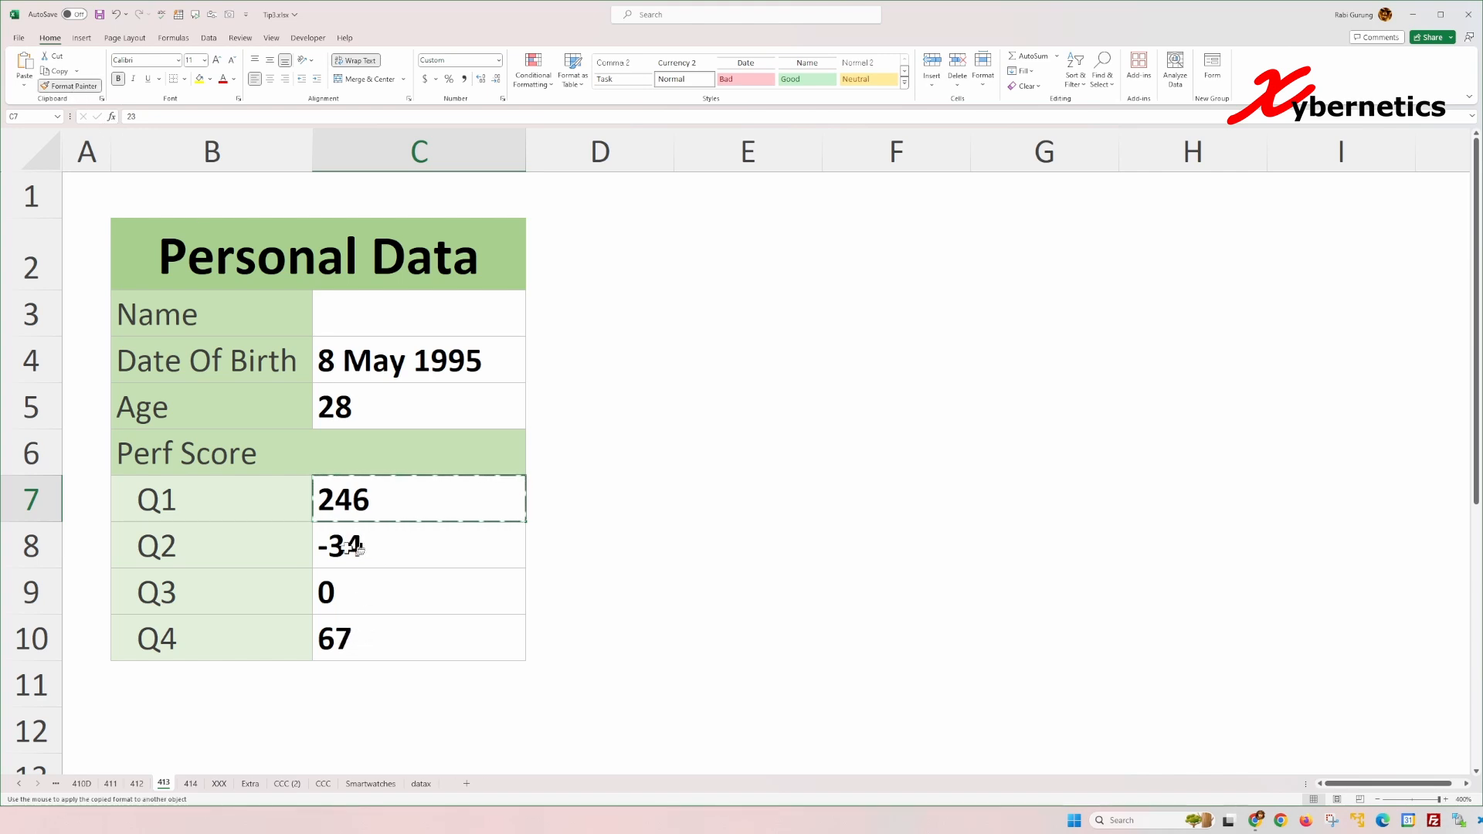
left_click_drag(398, 550, 393, 649)
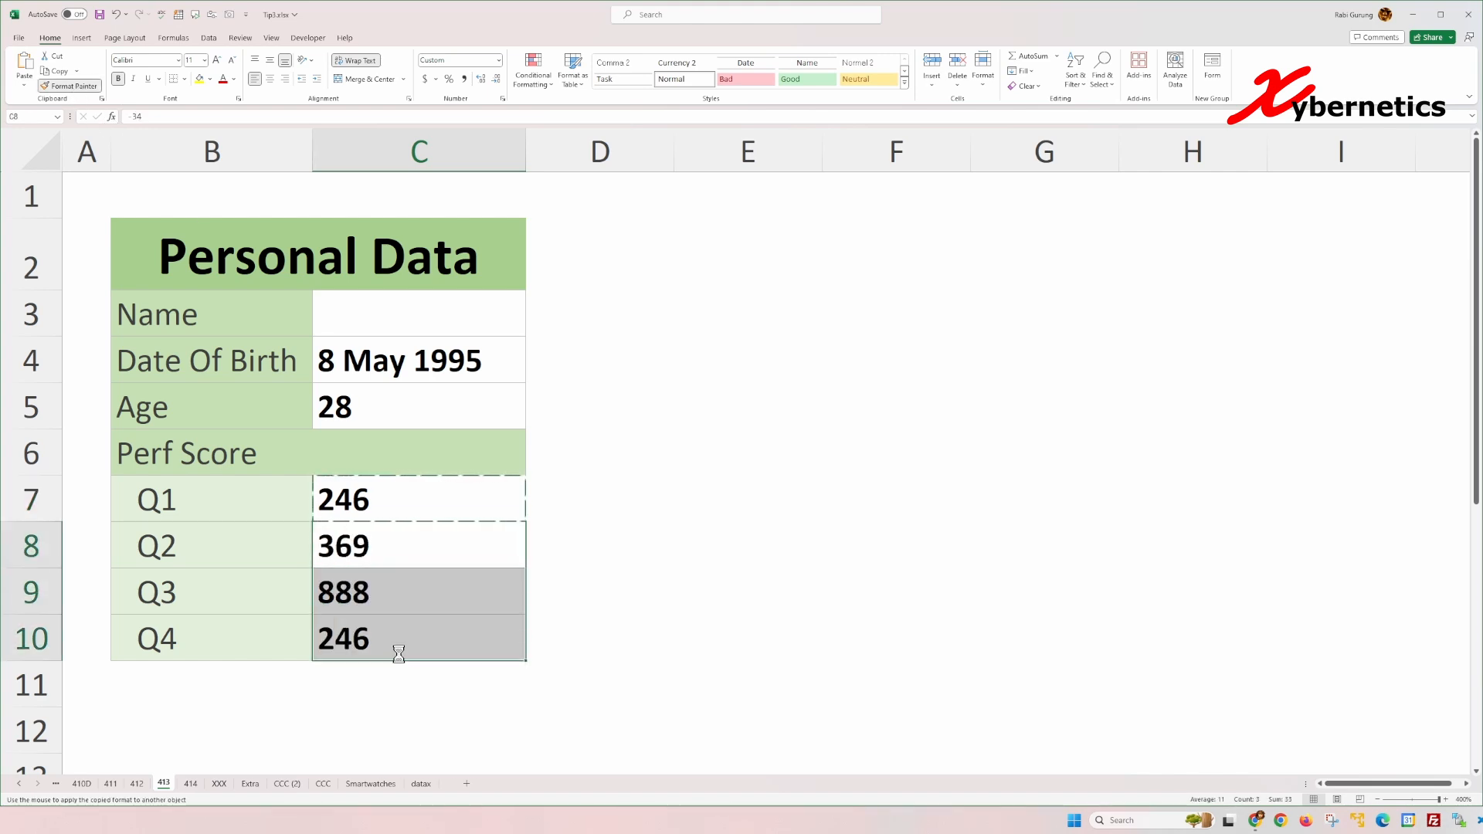
left_click(349, 545)
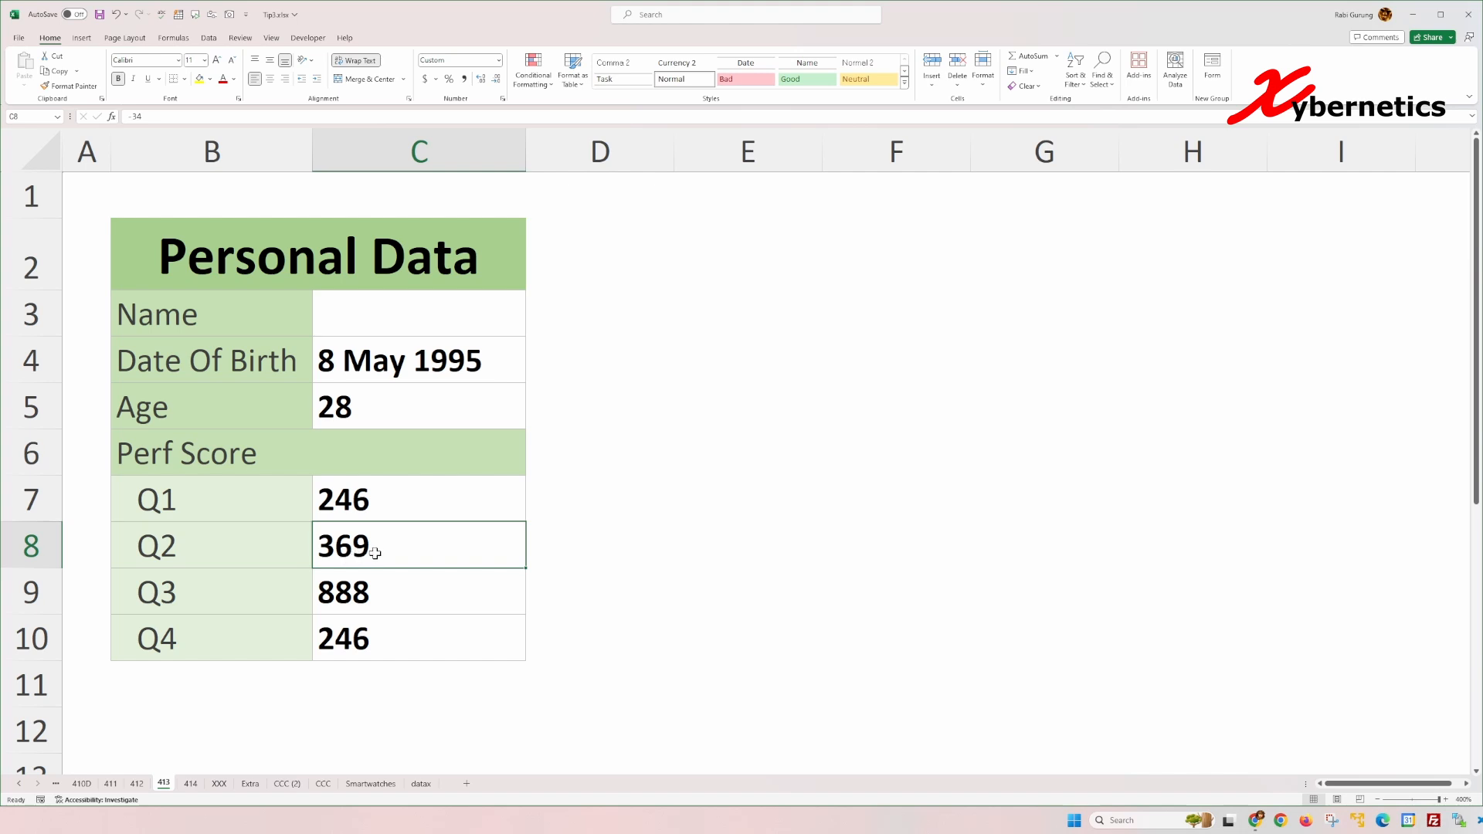
left_click(349, 598)
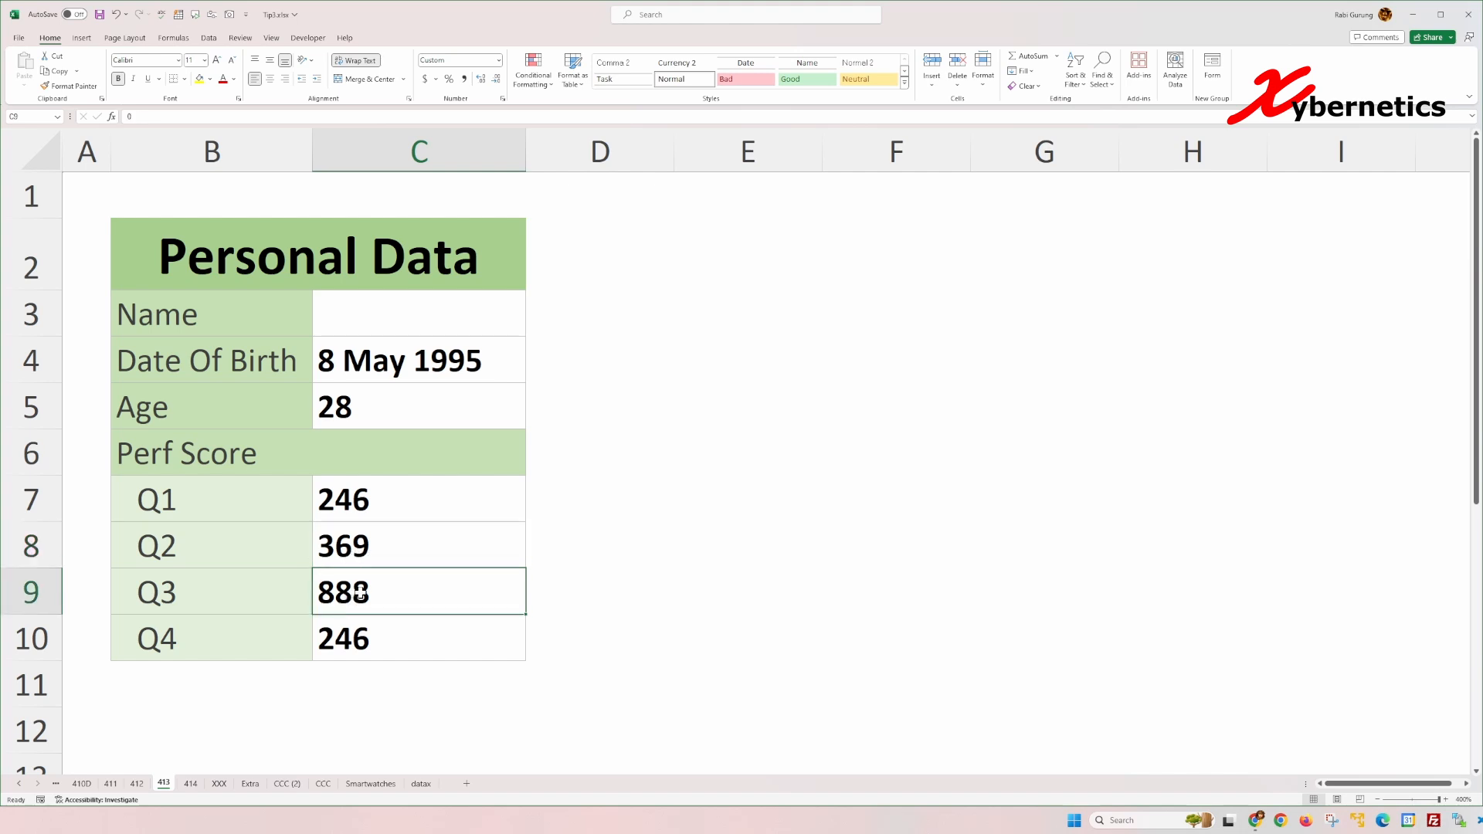
left_click(405, 647)
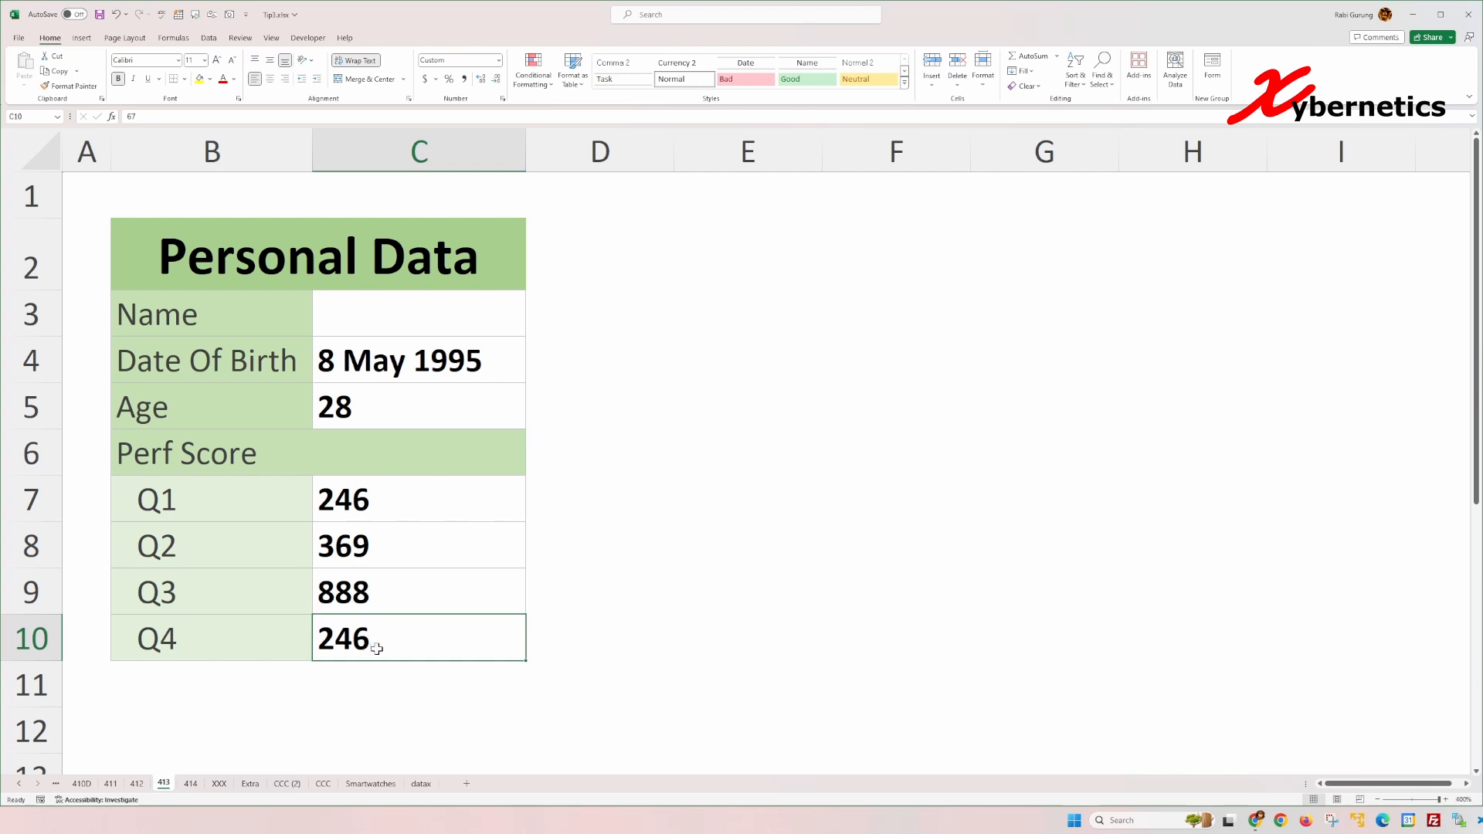
left_click(383, 513)
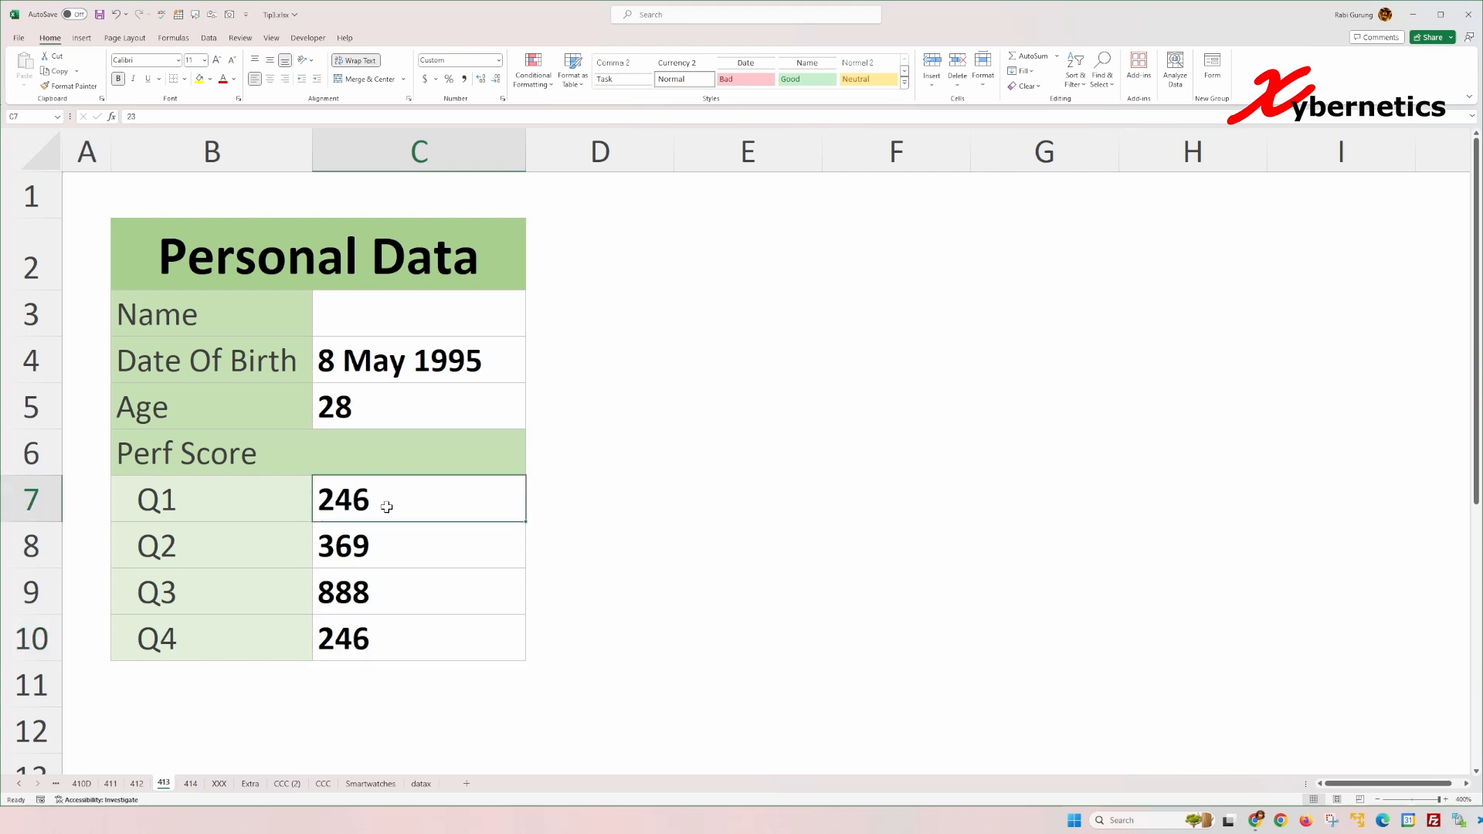
Step: Reset the number format of the Name value in C3 to General
left_click(406, 332)
key("ctrl+1")
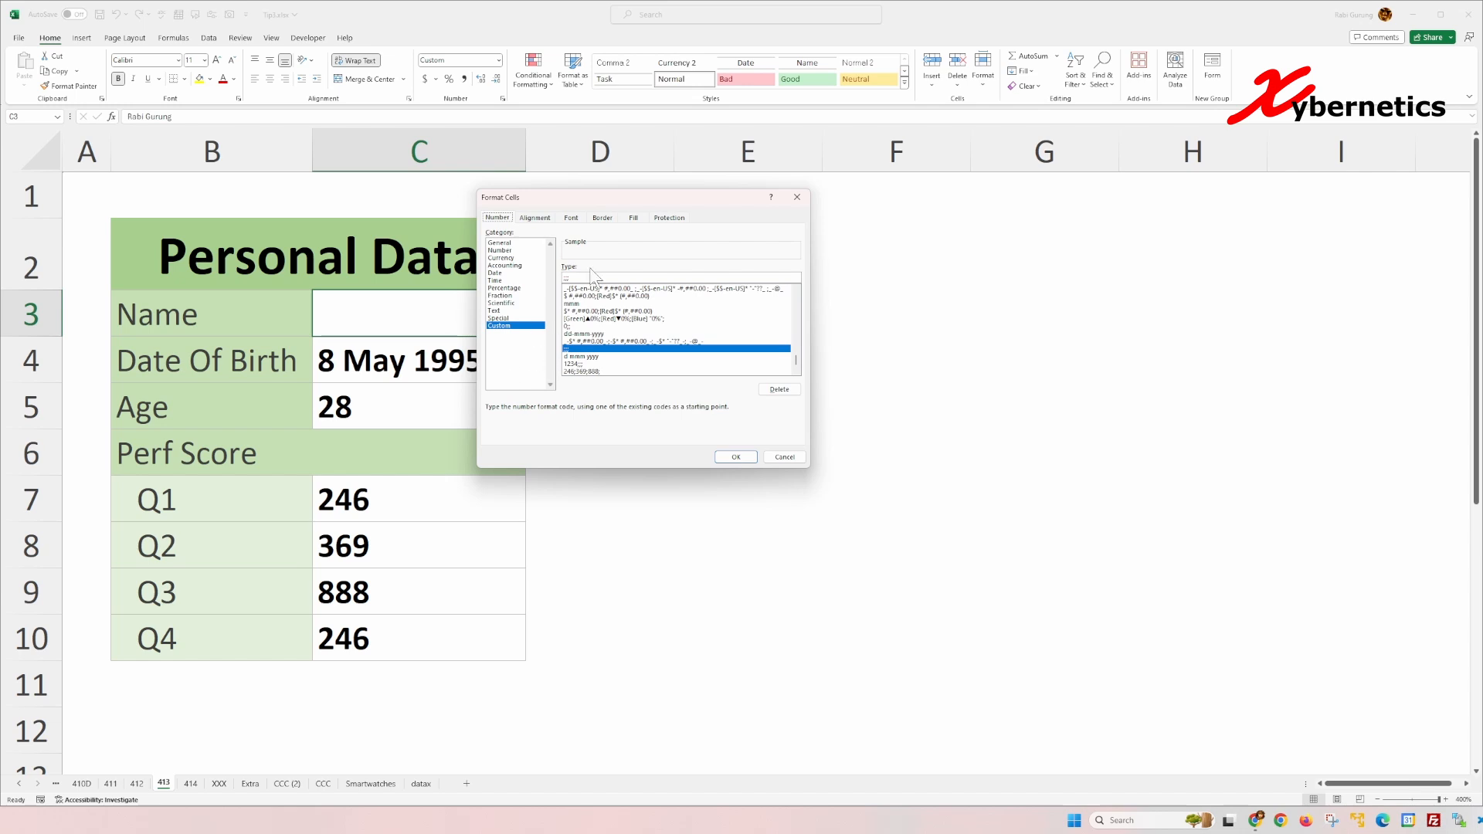
left_click(522, 242)
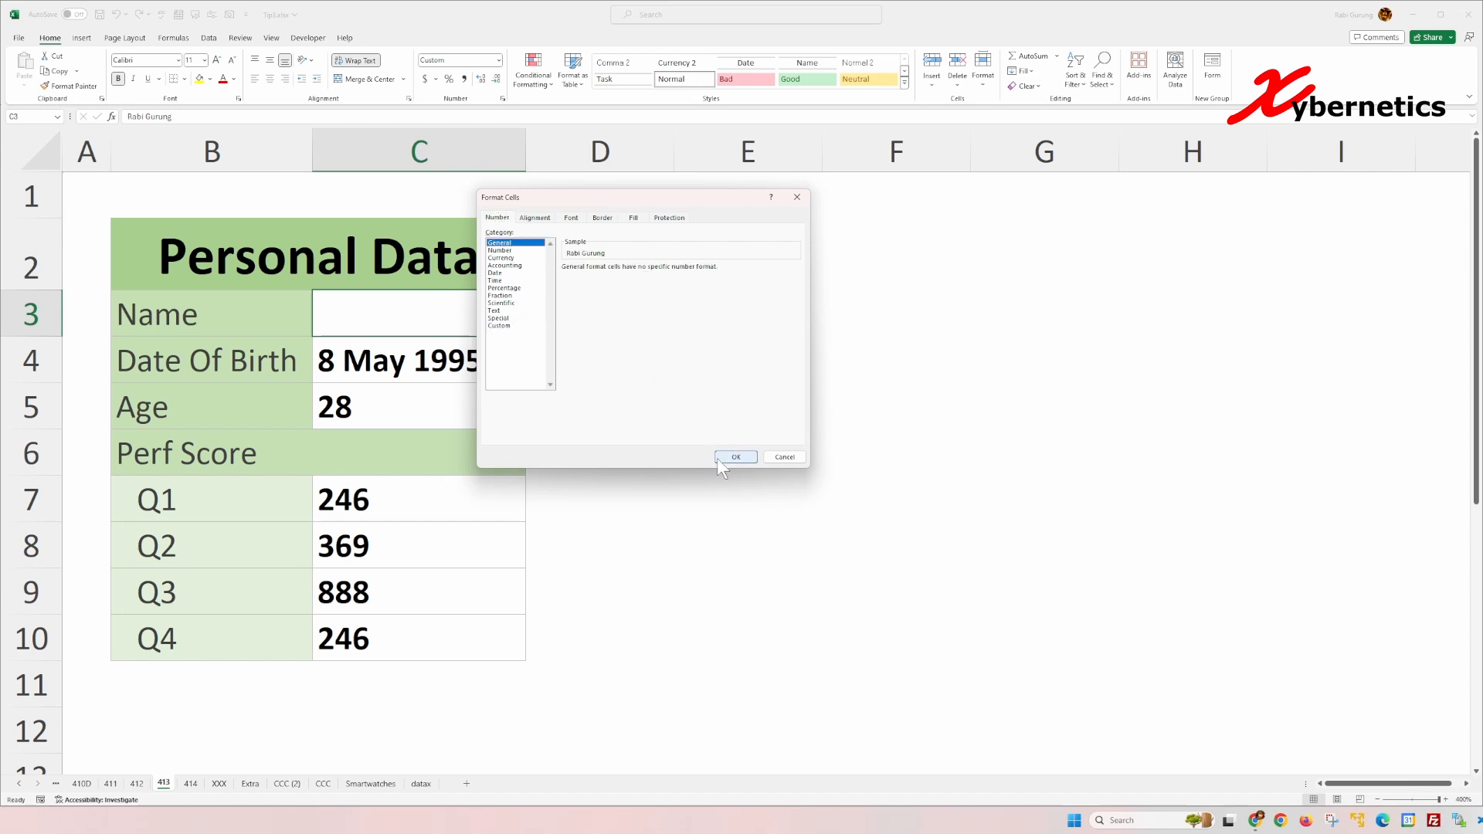
left_click(735, 457)
Step: Copy the format of the Q1 score in C7 to the Name value in C3 with Format Painter
left_click(429, 460)
left_click(421, 487)
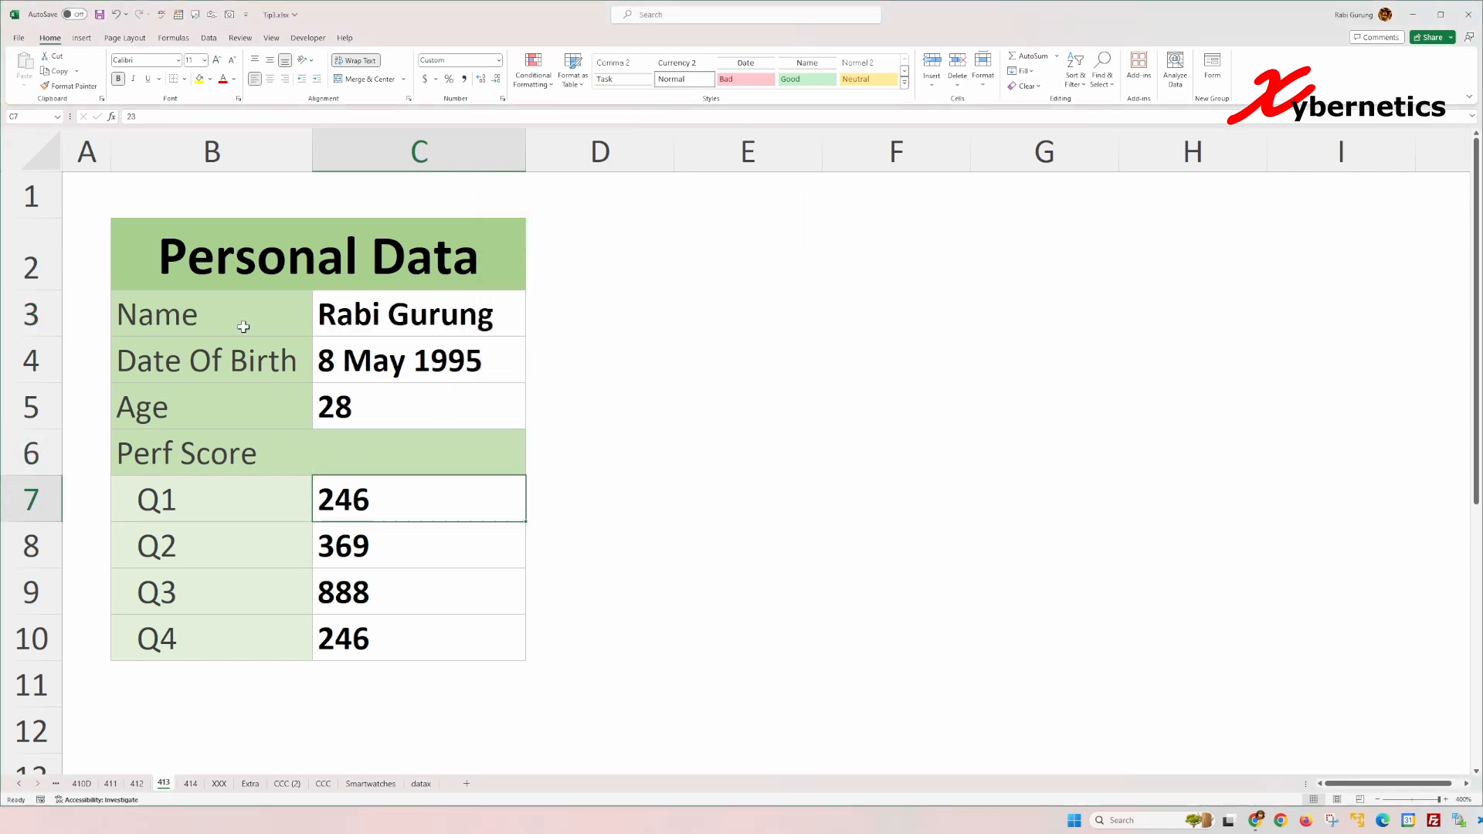
left_click(68, 86)
left_click(378, 310)
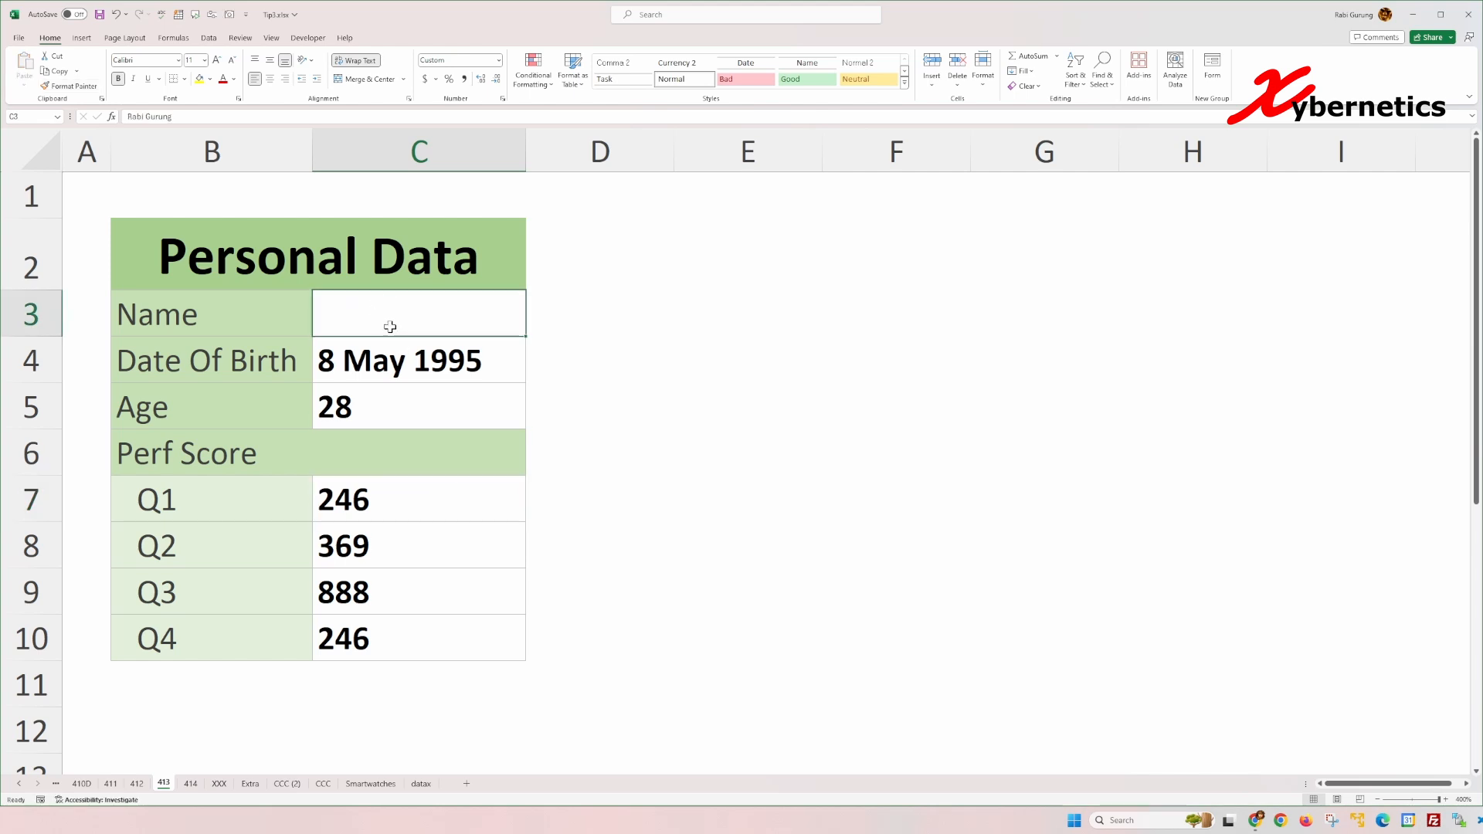
Step: Add "***Hide***" as the text section of C3's custom format, giving 246;369;888;"***Hide***"
key("ctrl+1")
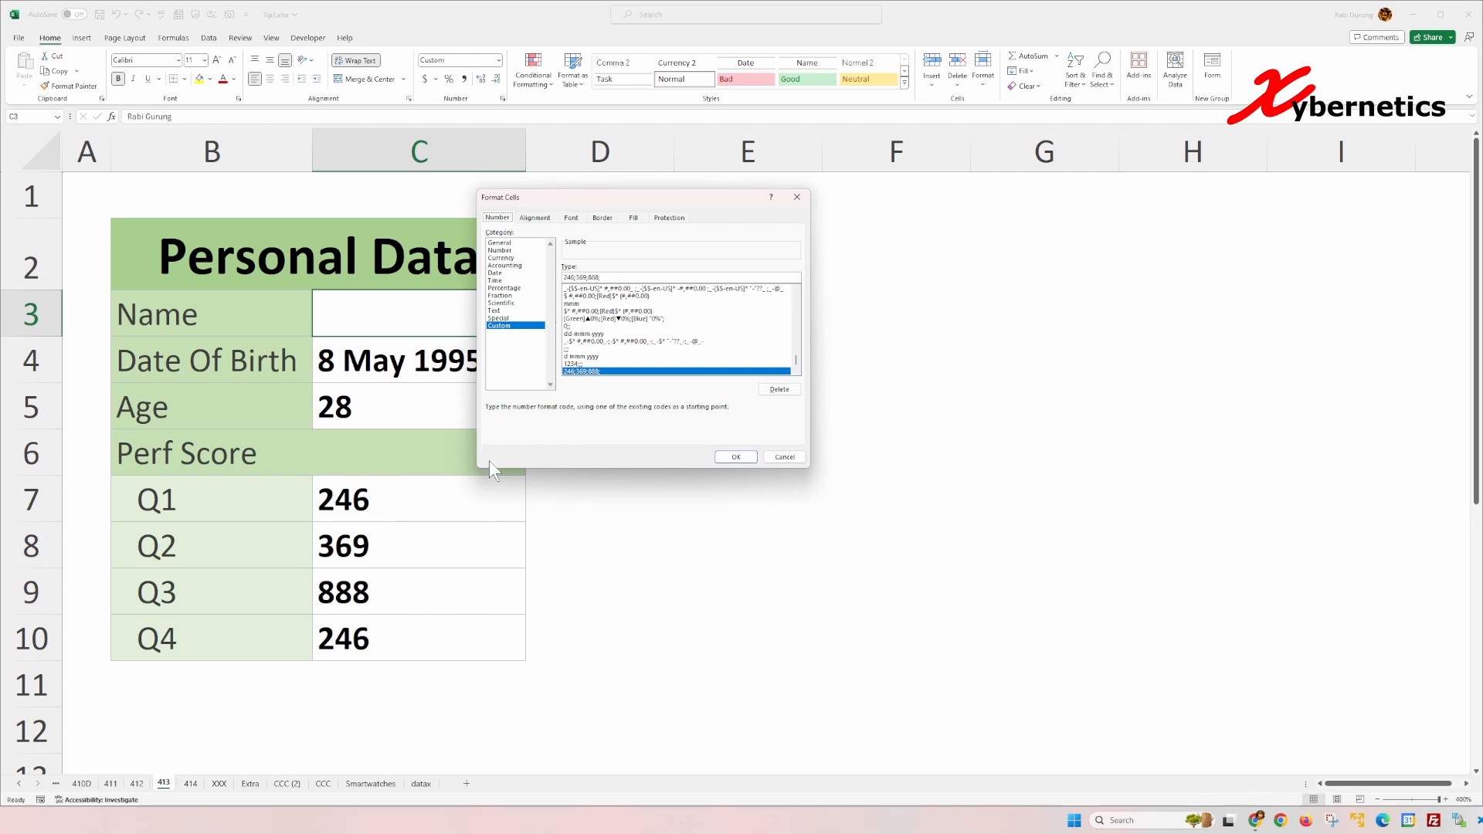
left_click(629, 277)
type("\"***Hide***")
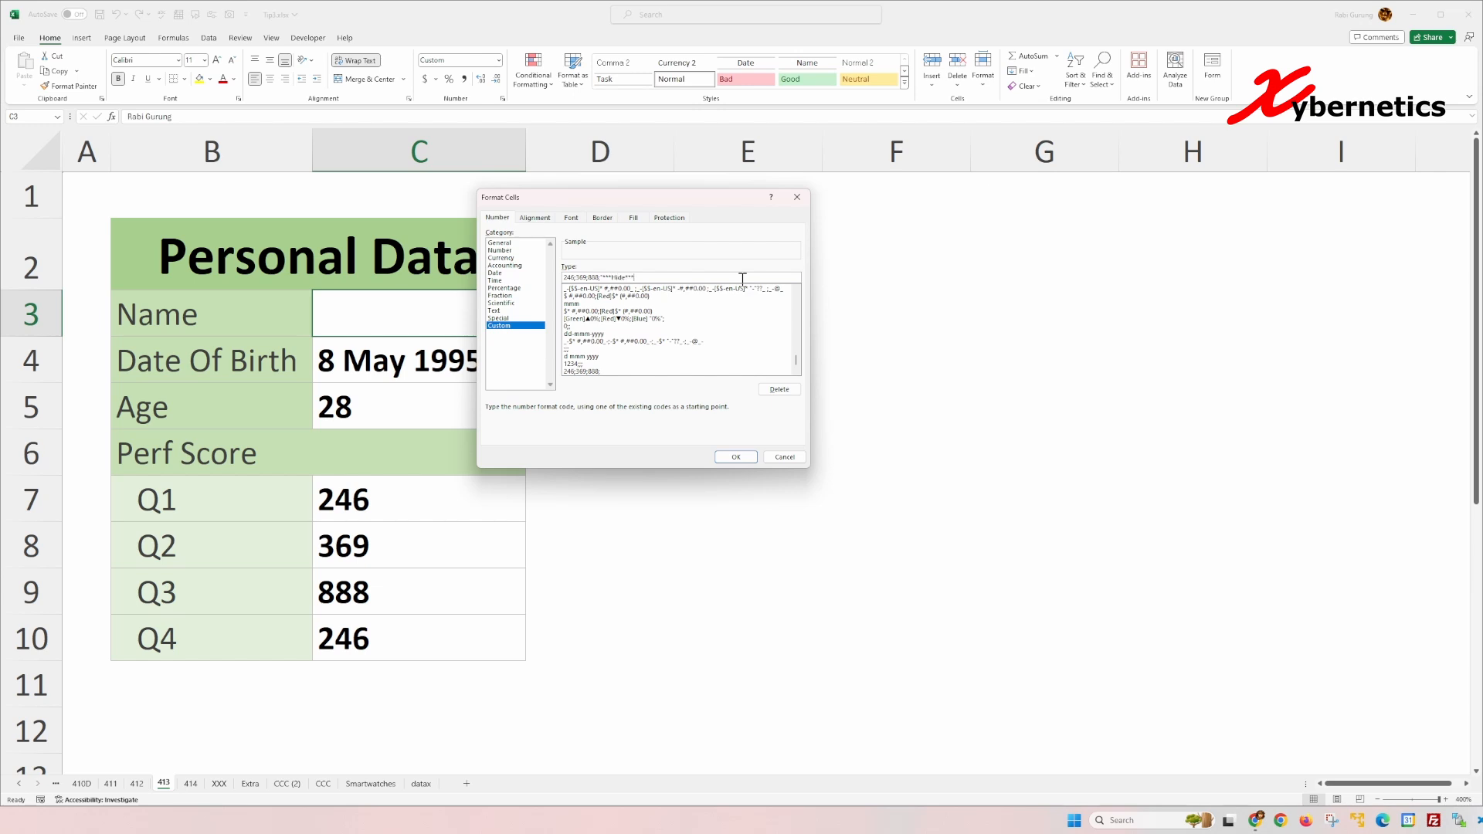
type("\"")
left_click_drag(601, 278, 633, 280)
left_click(638, 279)
left_click(744, 457)
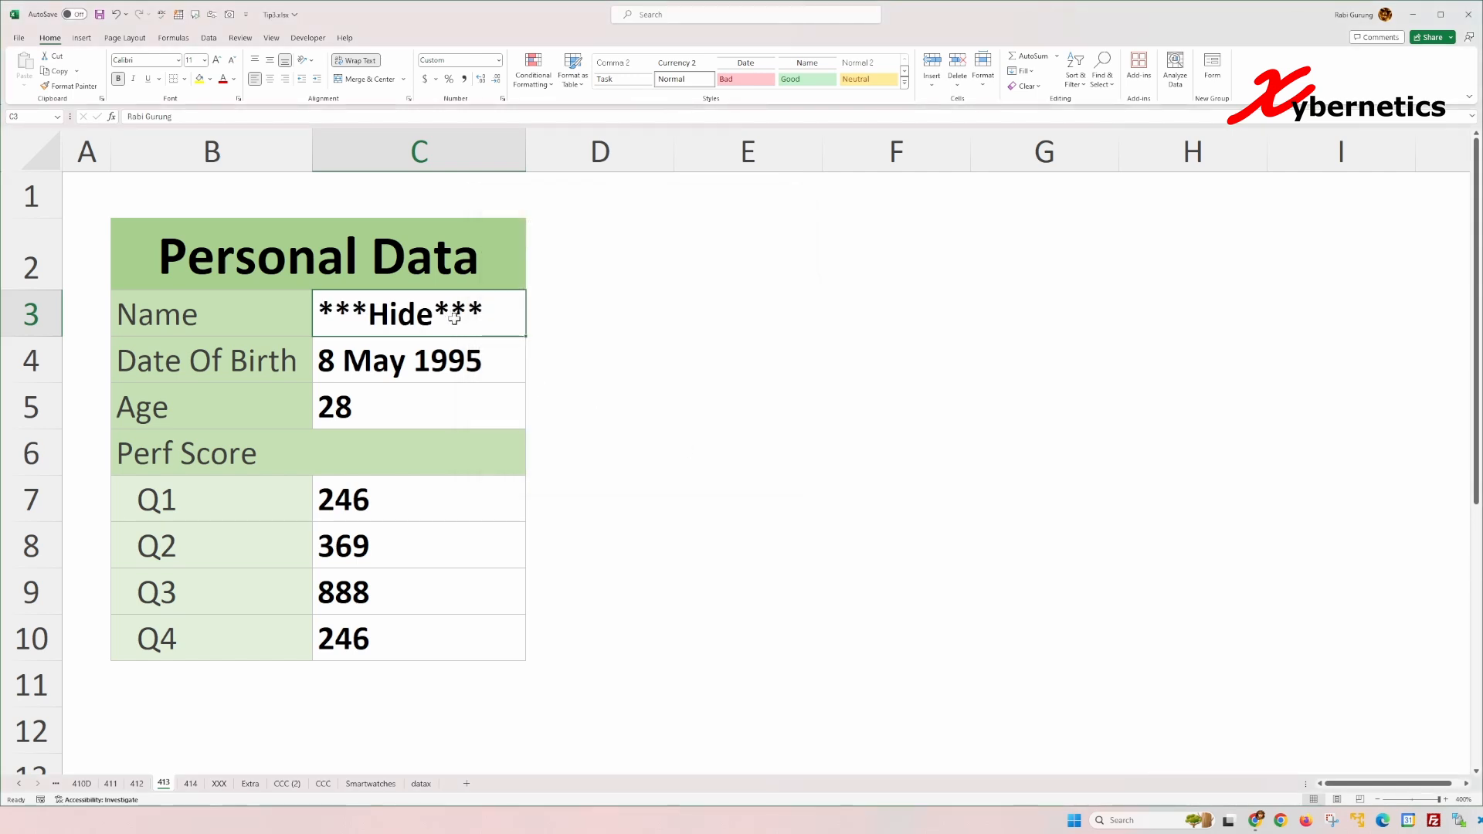
Step: Replace the positive-number section 246 in C3's custom format with "+ve Val"
key("ctrl+1")
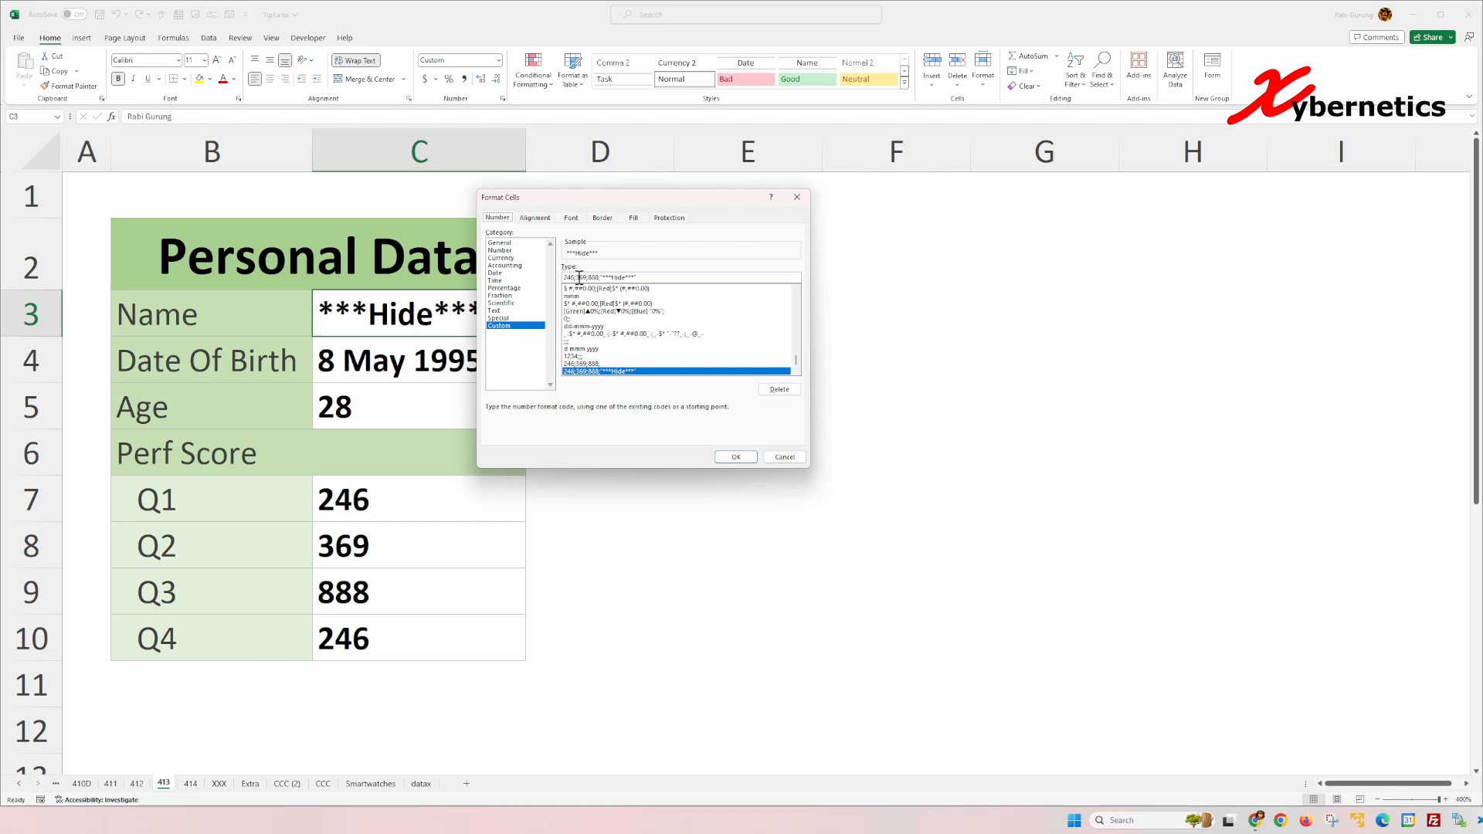
left_click_drag(576, 276, 564, 280)
key("BackSpace")
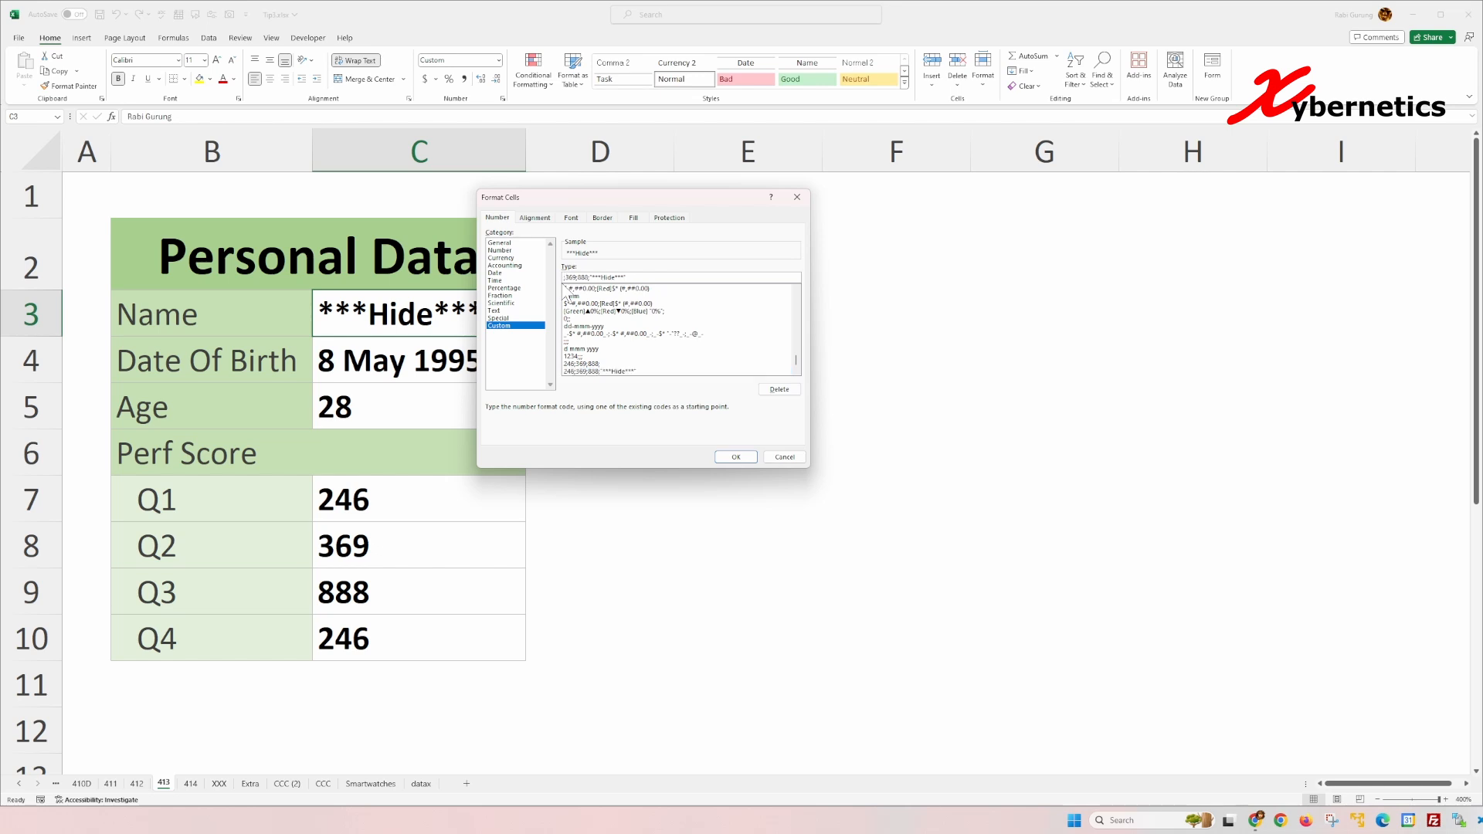
type("\"\"")
type("-ve Val")
key("Return")
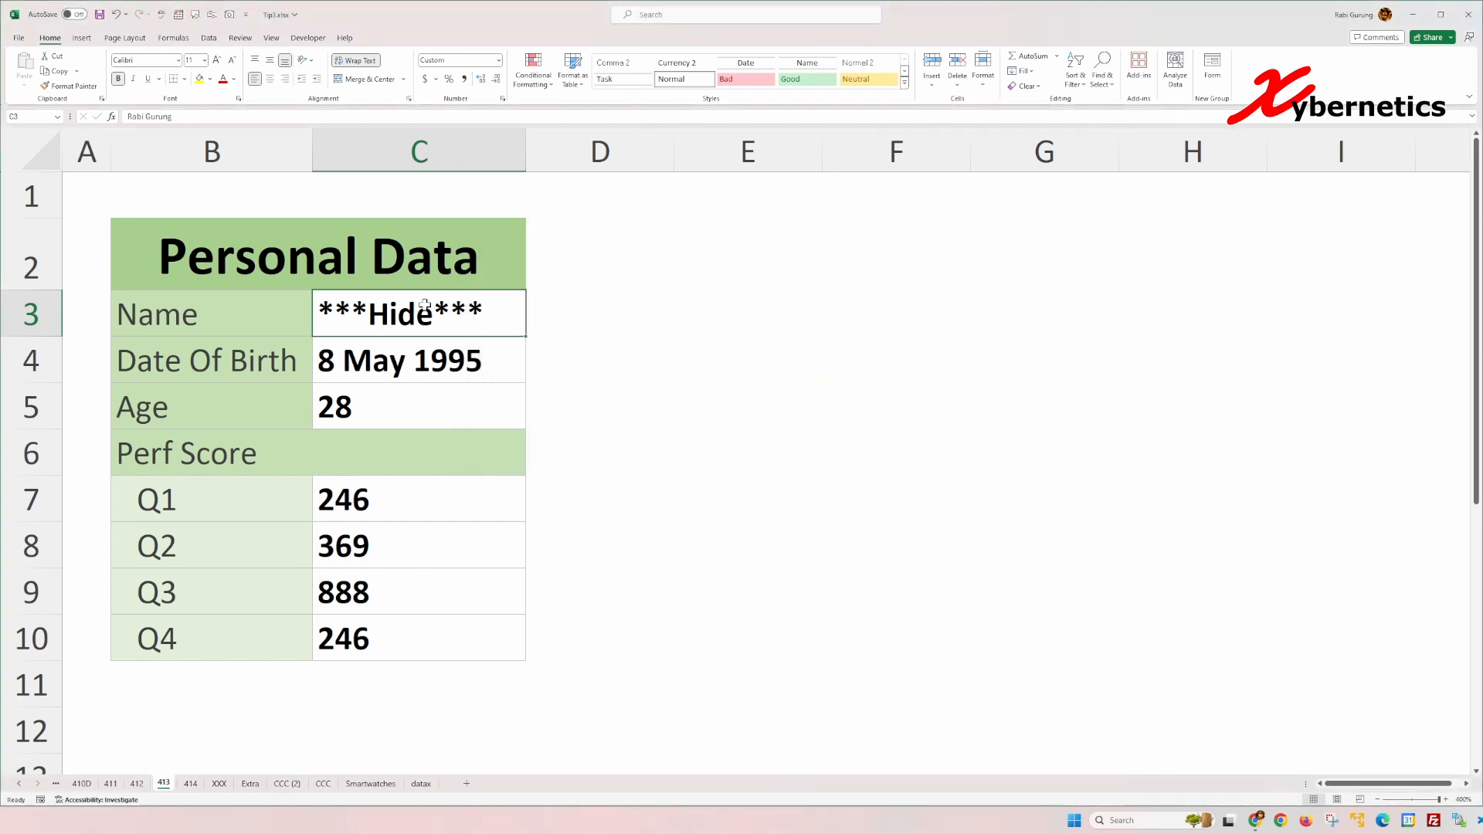
Step: Copy the Name value's format to the four quarterly scores in C7:C10
left_click(81, 82)
left_click_drag(421, 498, 420, 641)
left_click(409, 501)
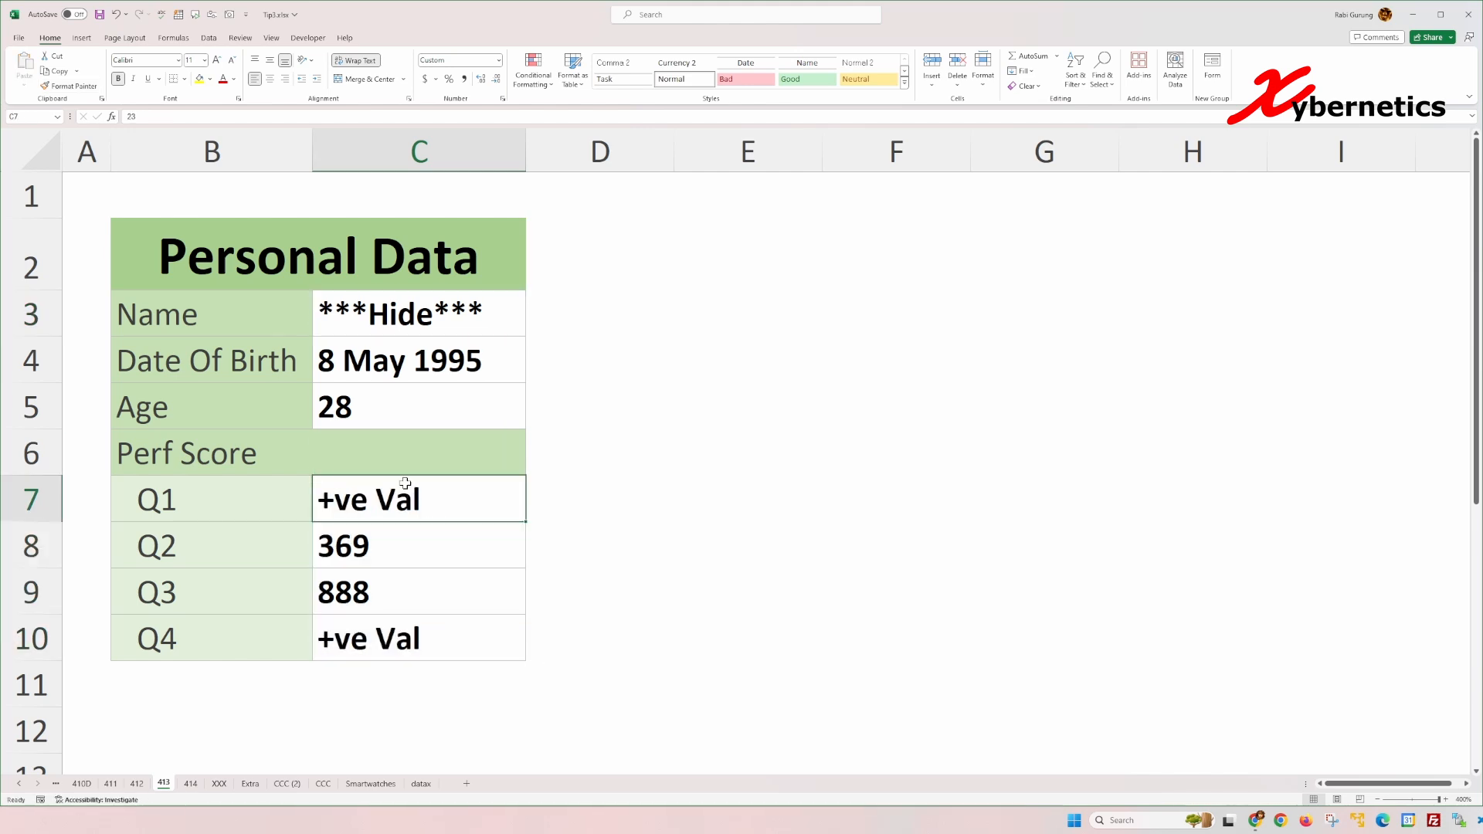
Step: Replace the negative-number section 369 in the Q1 score's custom format with "_ve #"
key("ctrl+1")
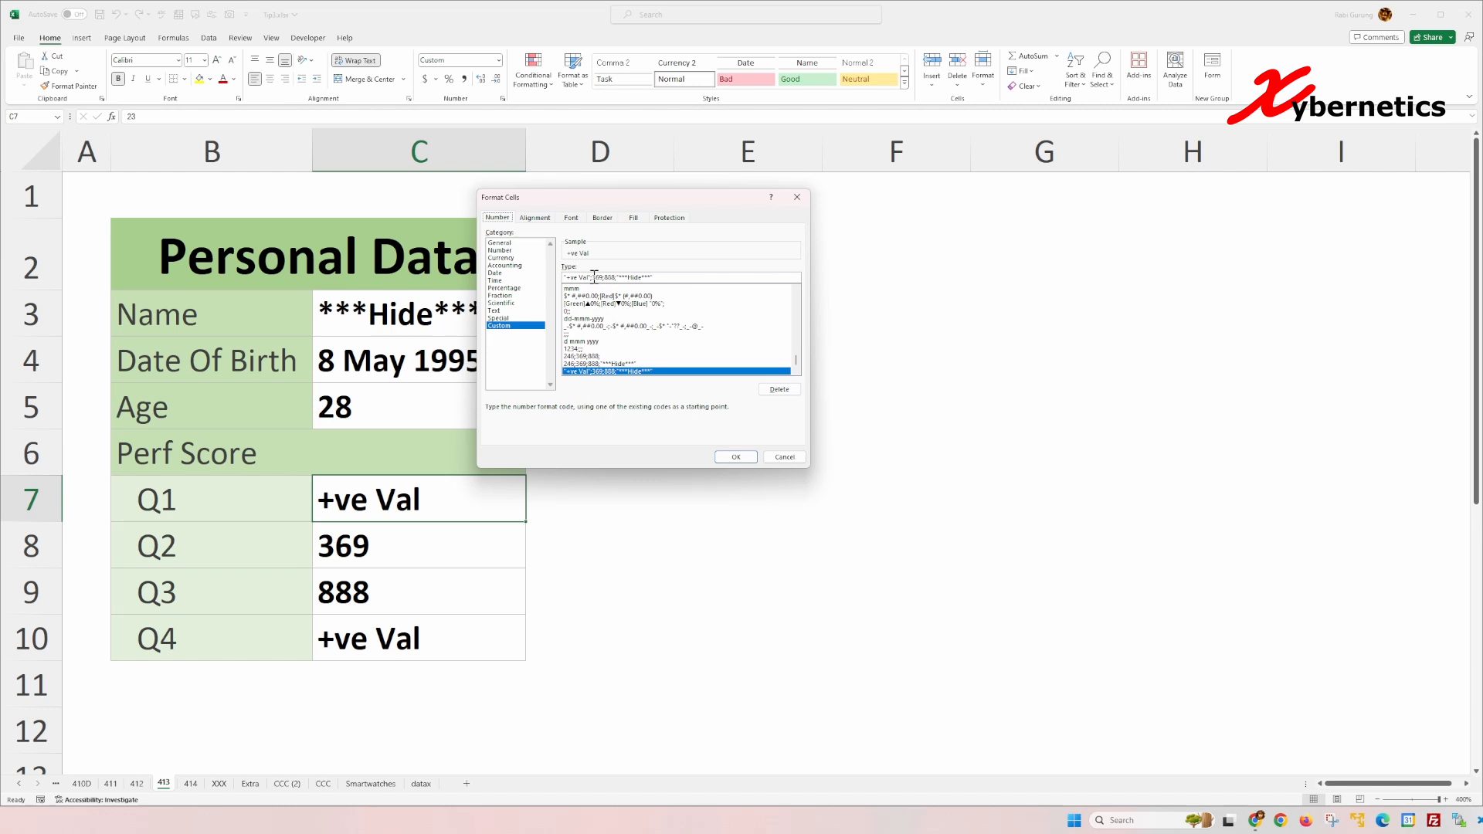
left_click_drag(592, 278, 604, 278)
key("Delete")
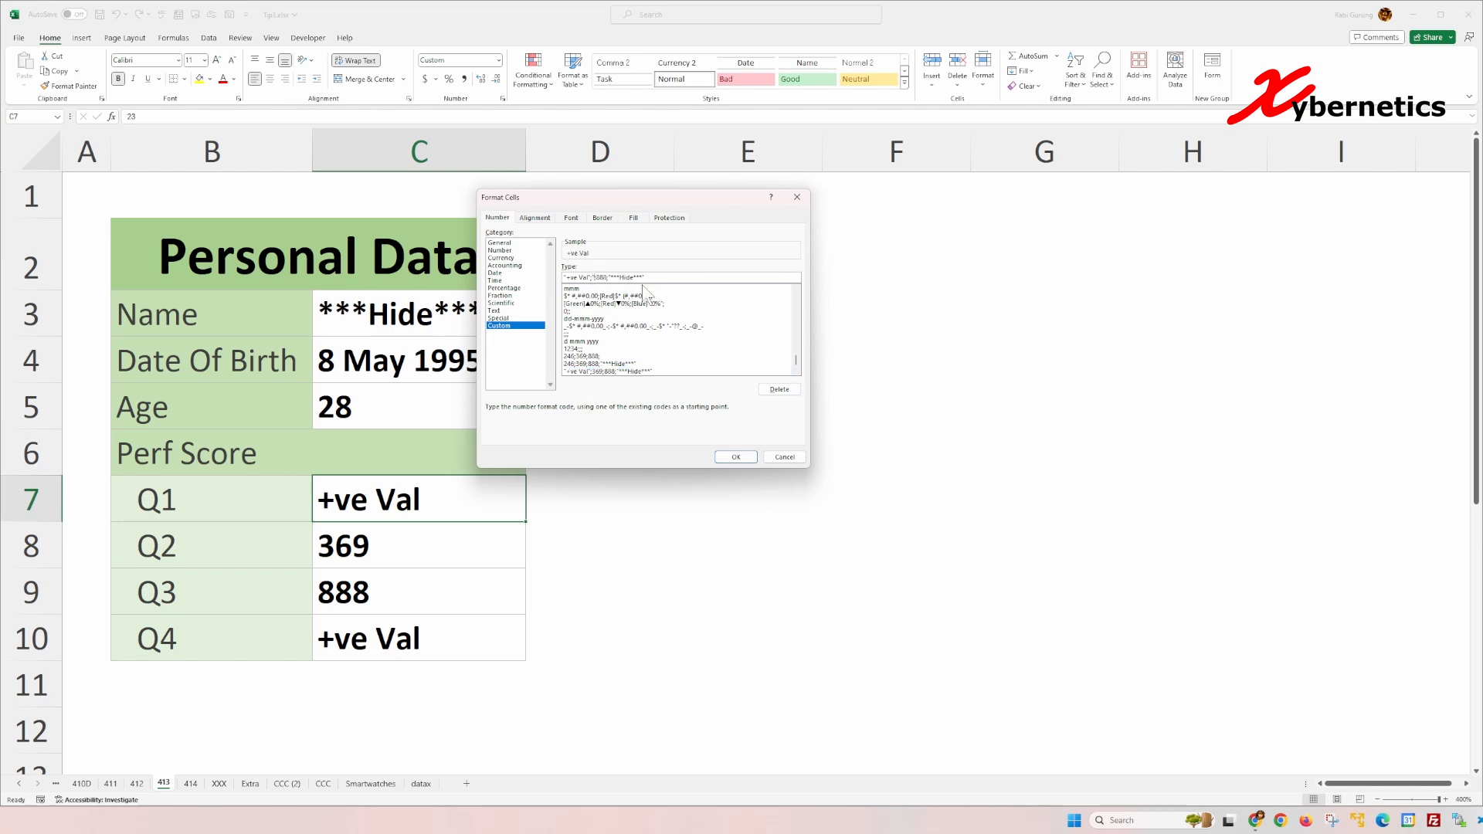
type("\"-ve #\";")
left_click(736, 458)
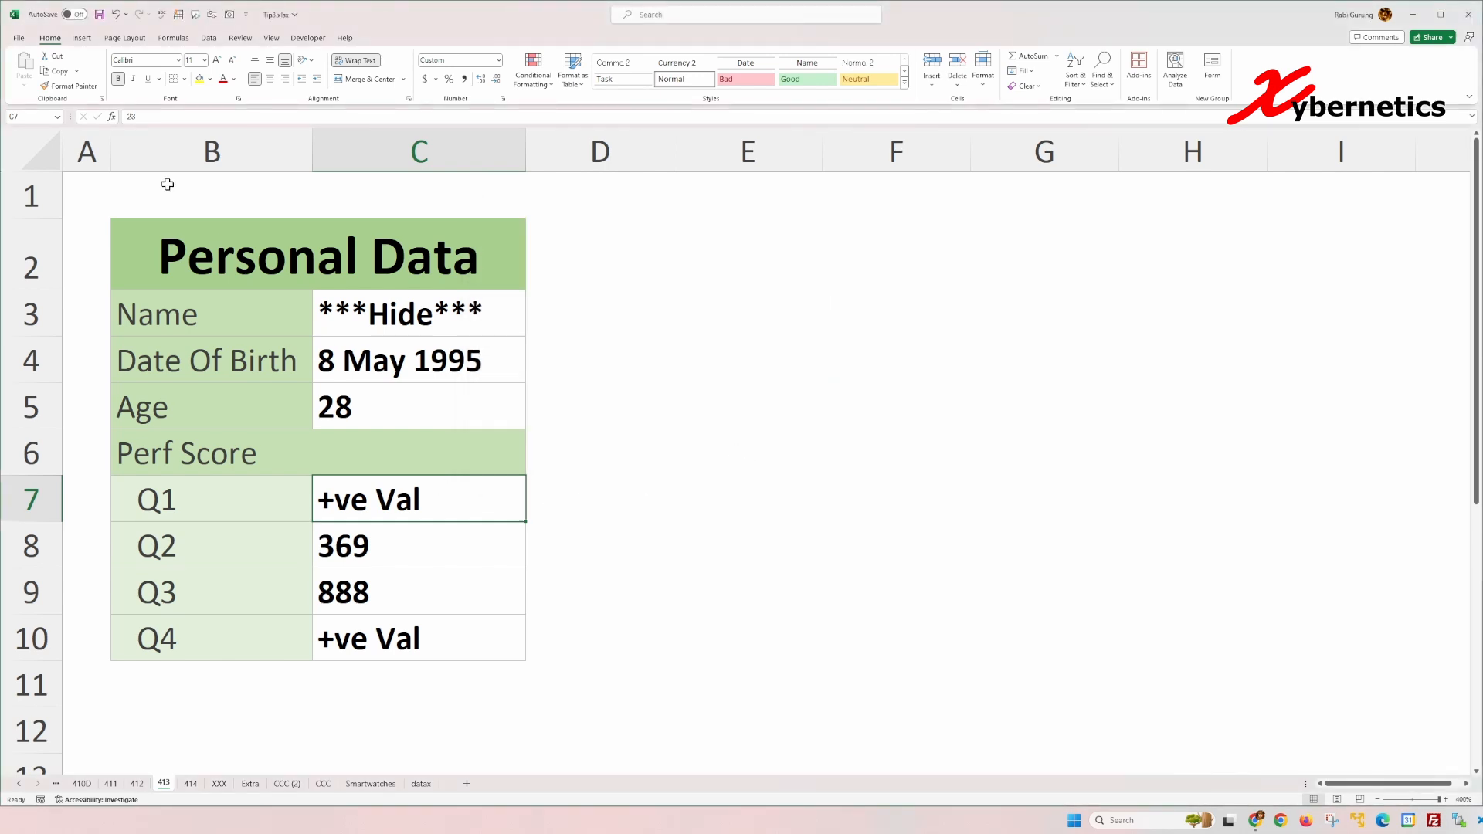
Step: Copy the Q1 score's format to C8:C10 and correct the negative-number text in C8 to "-ve #"
left_click(72, 86)
left_click_drag(474, 527, 467, 629)
left_click(425, 553)
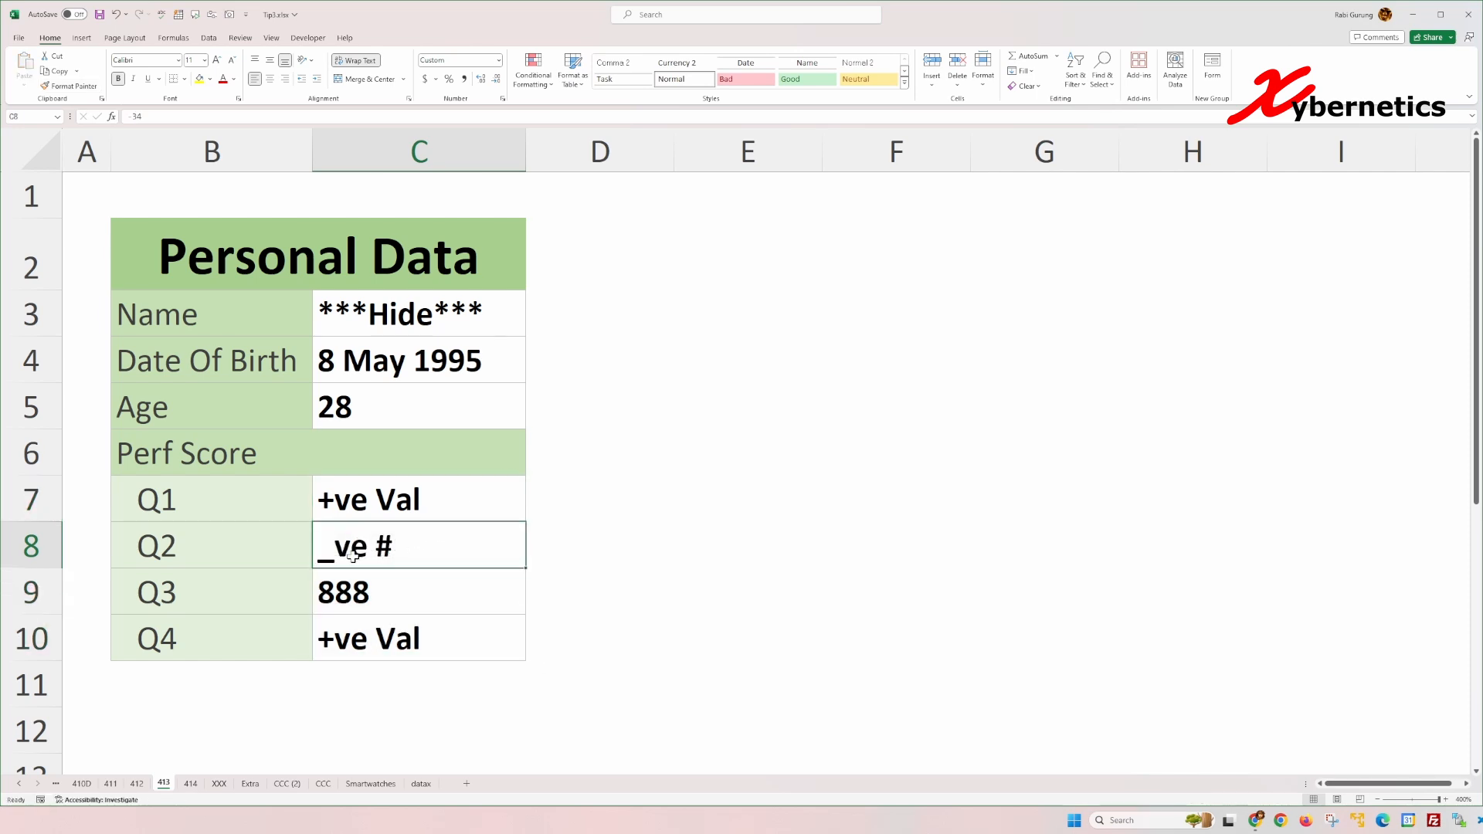
key("ctrl+1")
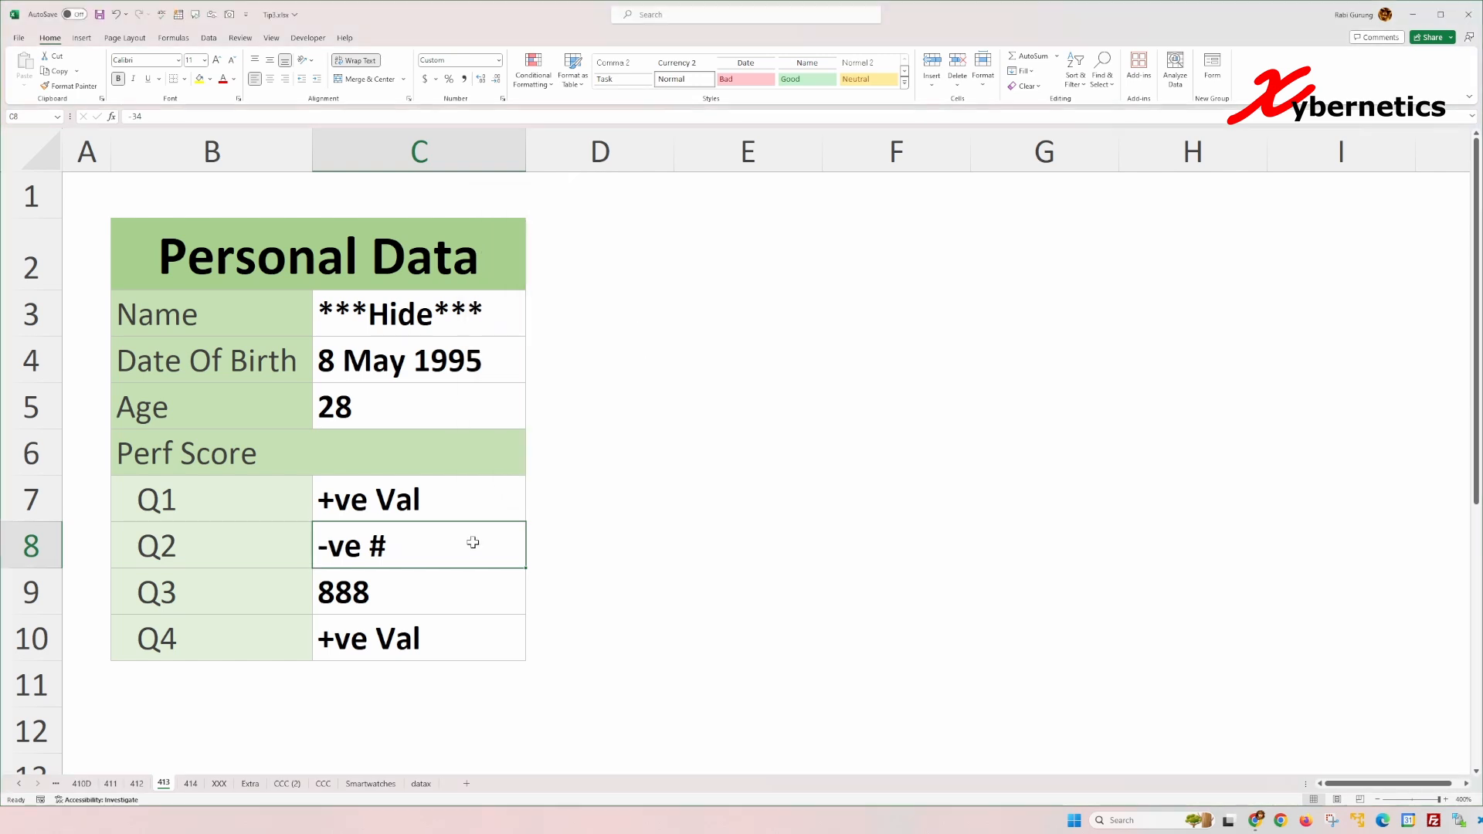
Step: Compare the displayed text with the stored values of the quarterly scores and the Name cell
left_click(457, 506)
key("Down")
key("Down")
key("Down")
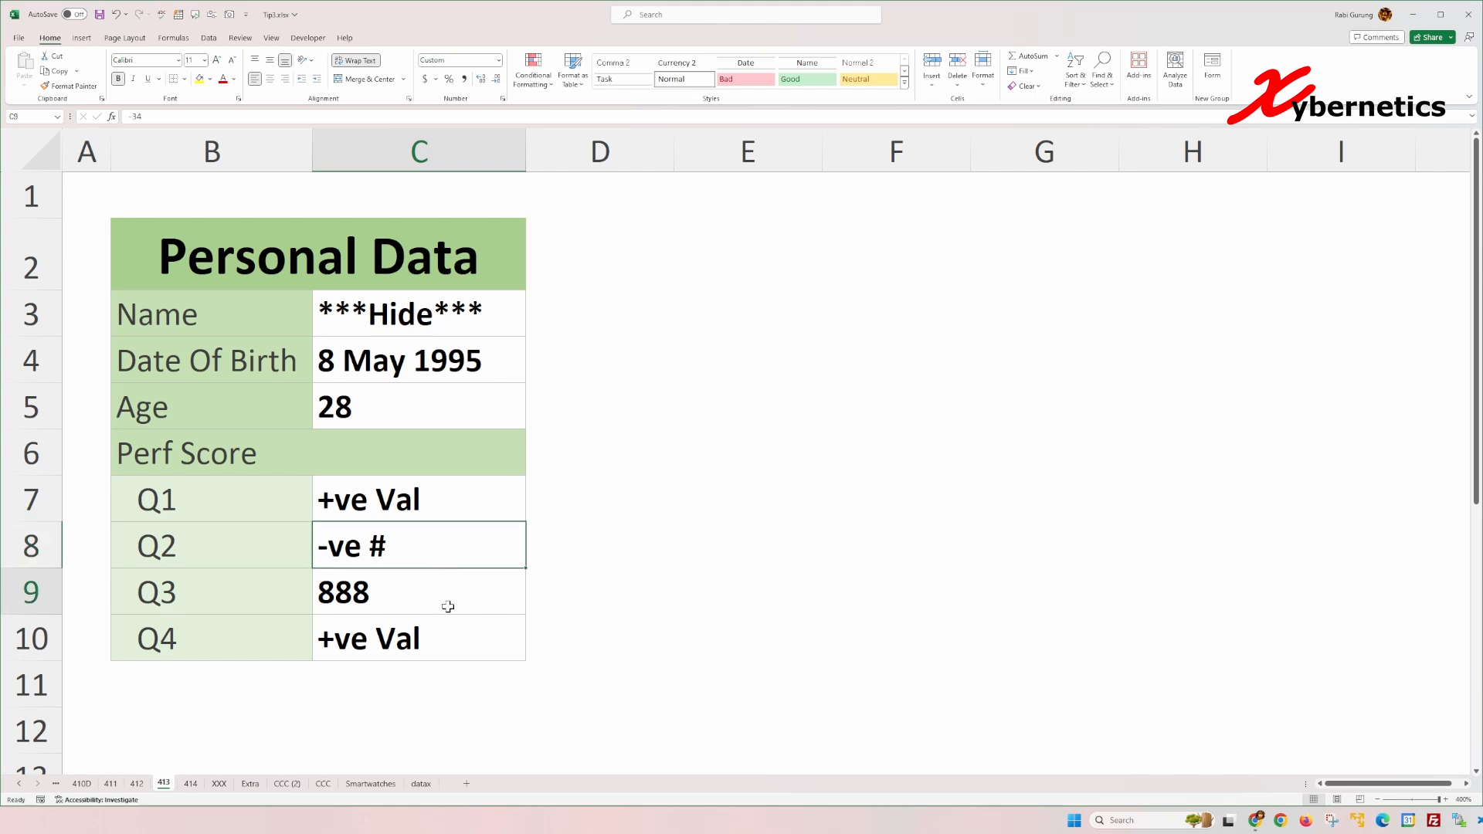
left_click(445, 498)
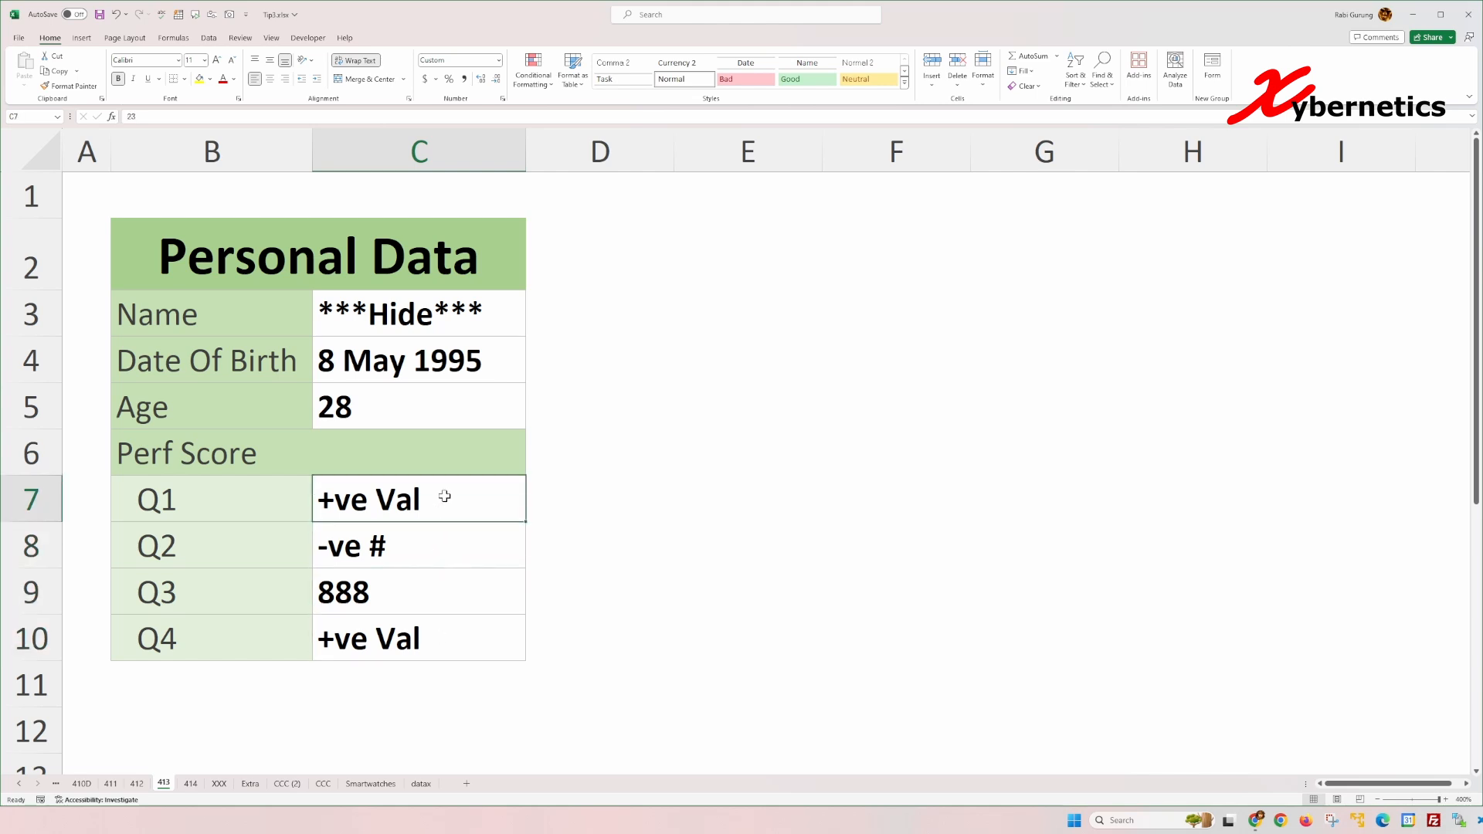
left_click(411, 546)
left_click(414, 324)
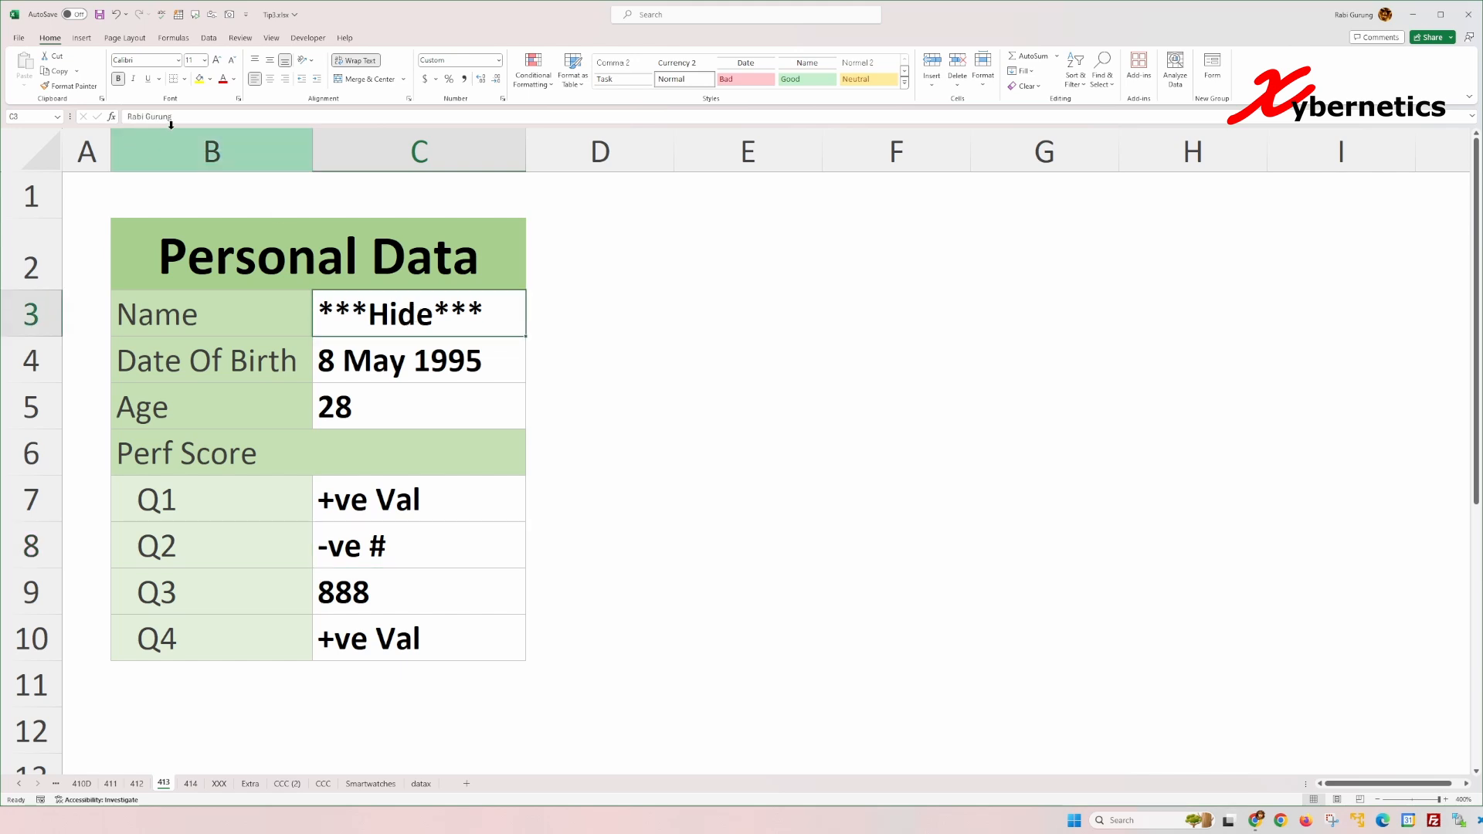
Step: Switch the sheet to its underlying values and formulas, check the Name and the Q1 to Q4 scores, and return to the formatted display
left_click(387, 500)
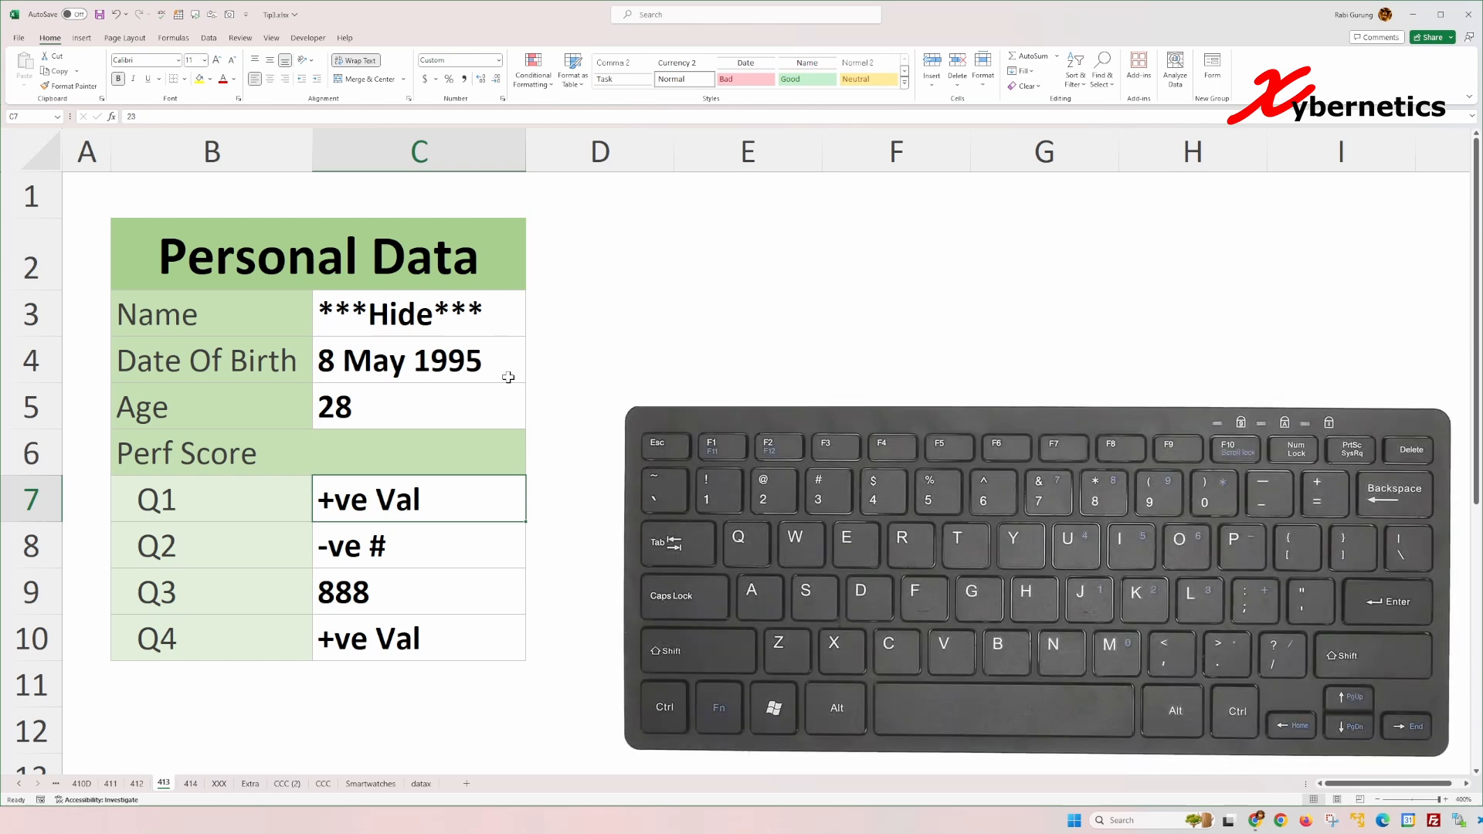
key("ctrl+grave")
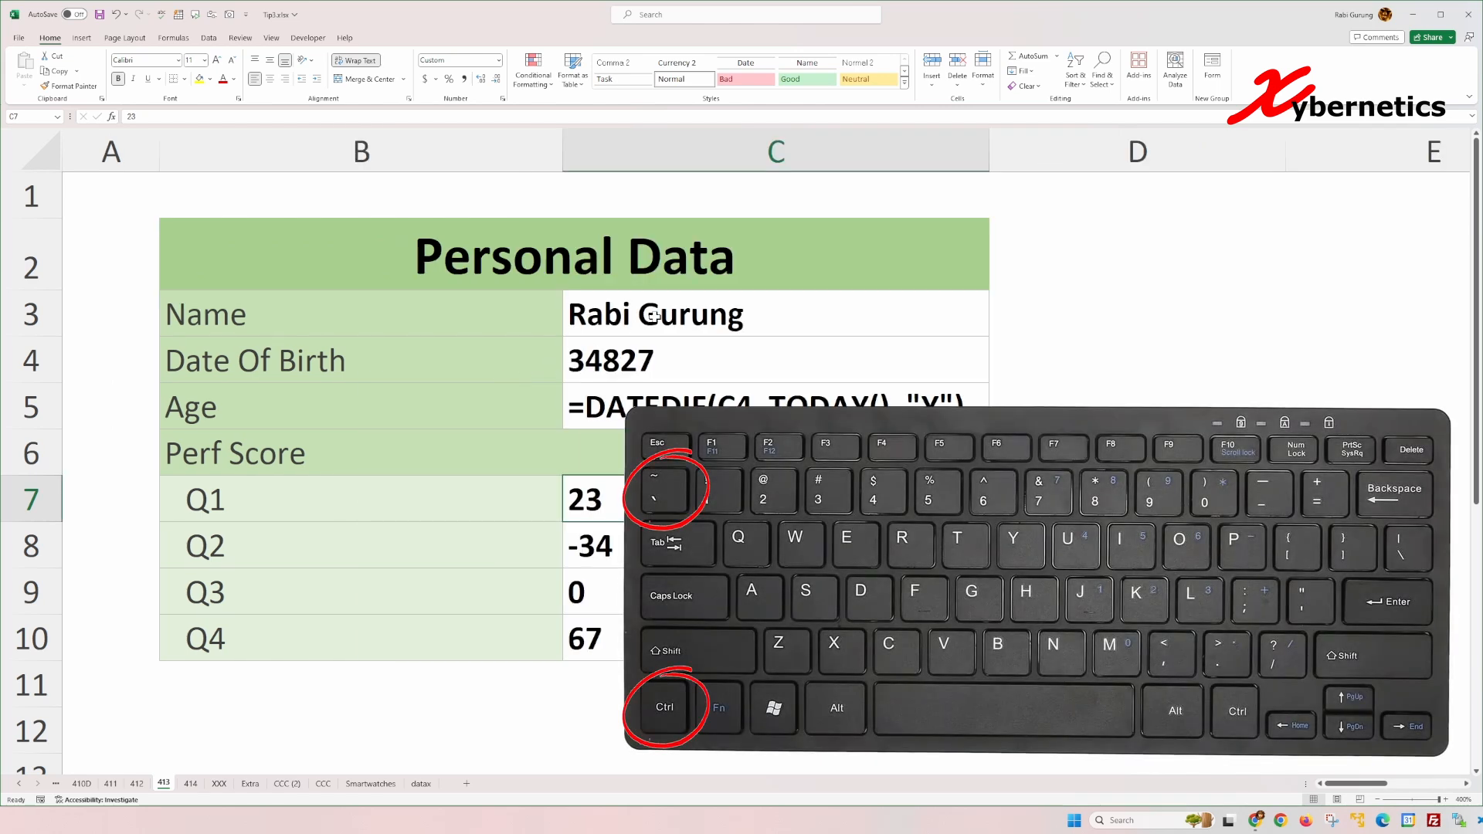
key("Down")
key("Down")
key("Down")
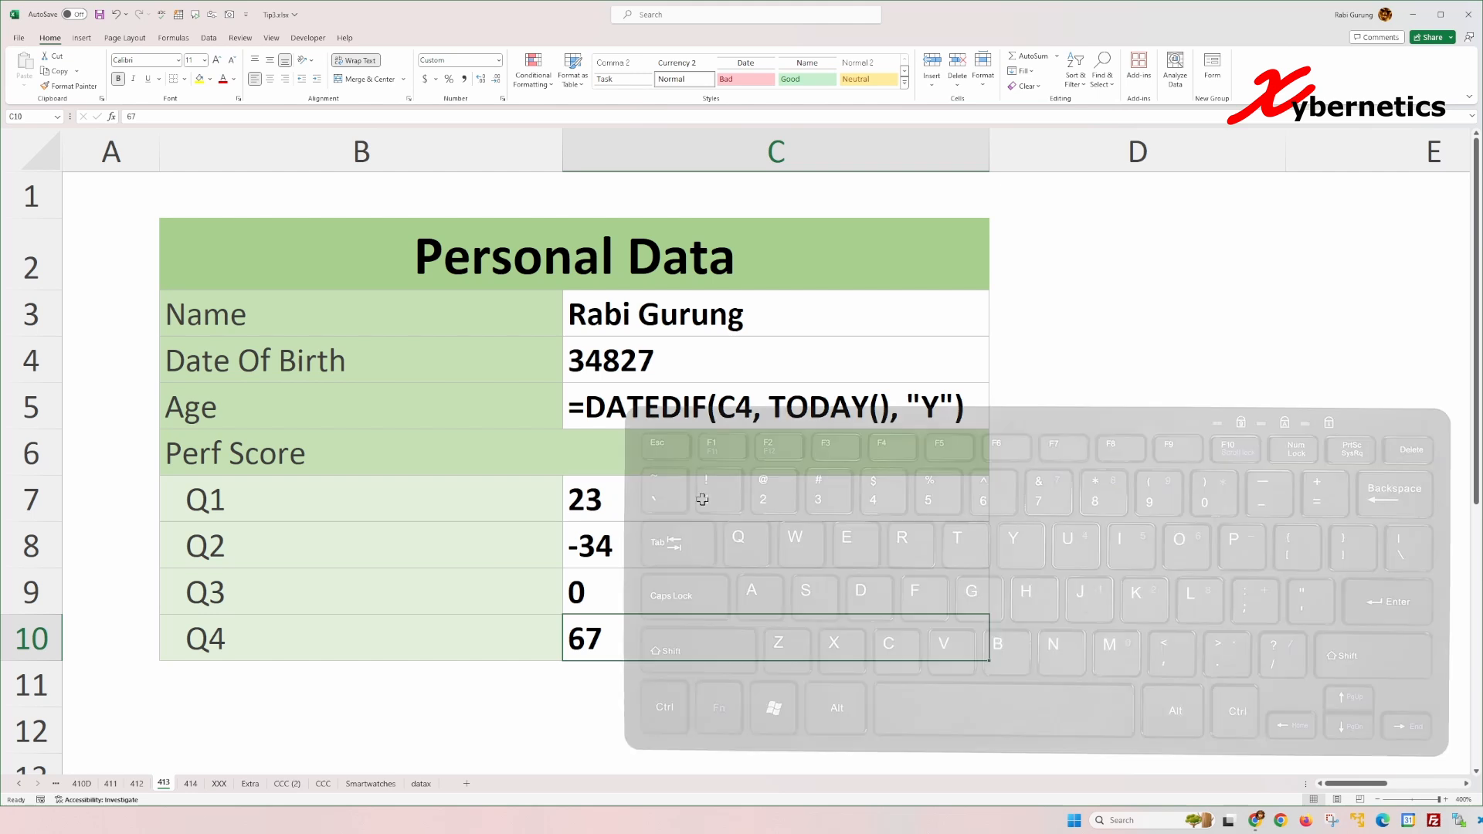
key("ctrl+grave")
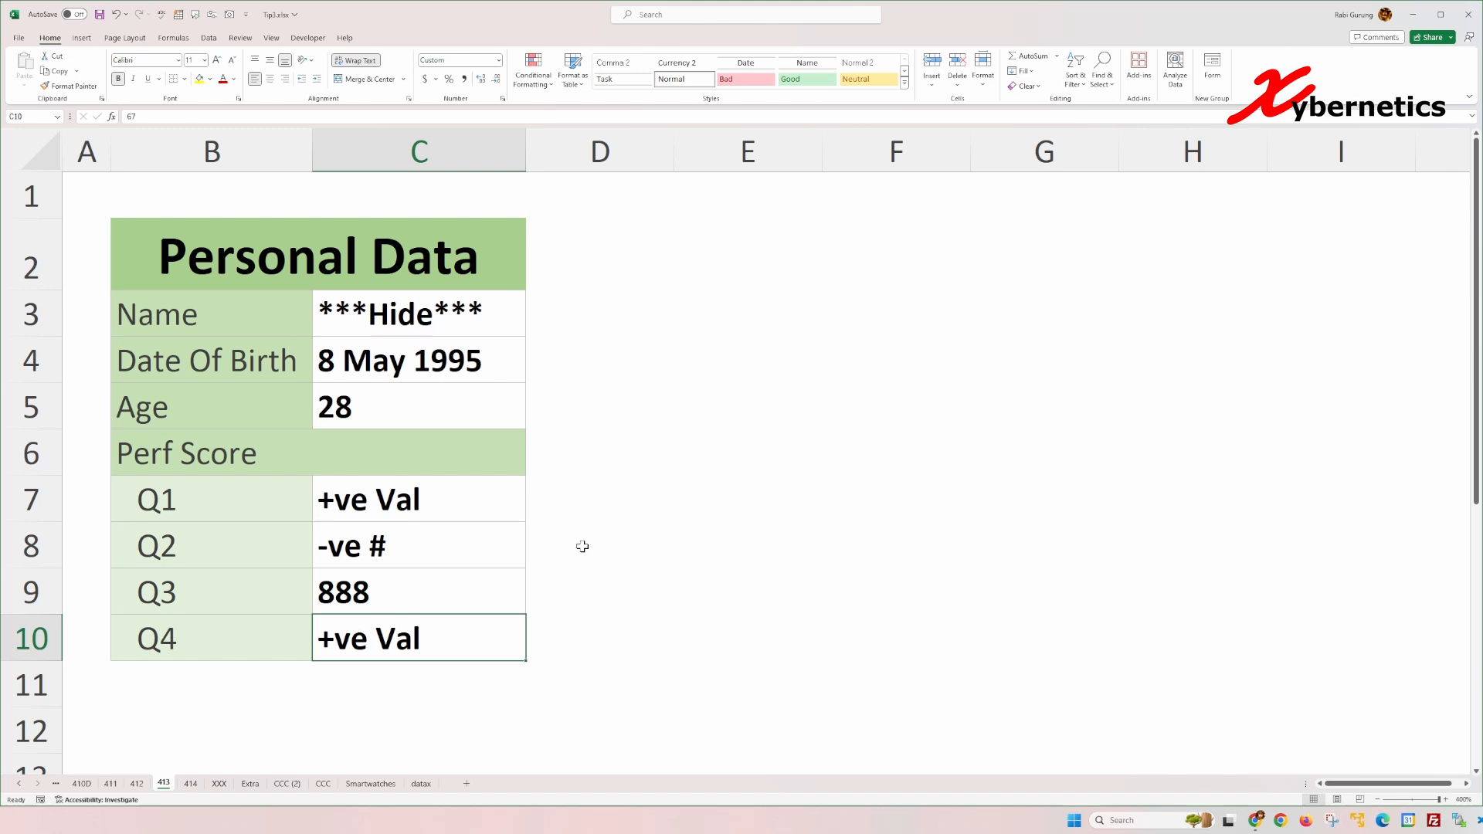
Step: Reset the Name value in C3 and the quarterly scores in C7:C10 to the General number format
left_click_drag(454, 503, 433, 625)
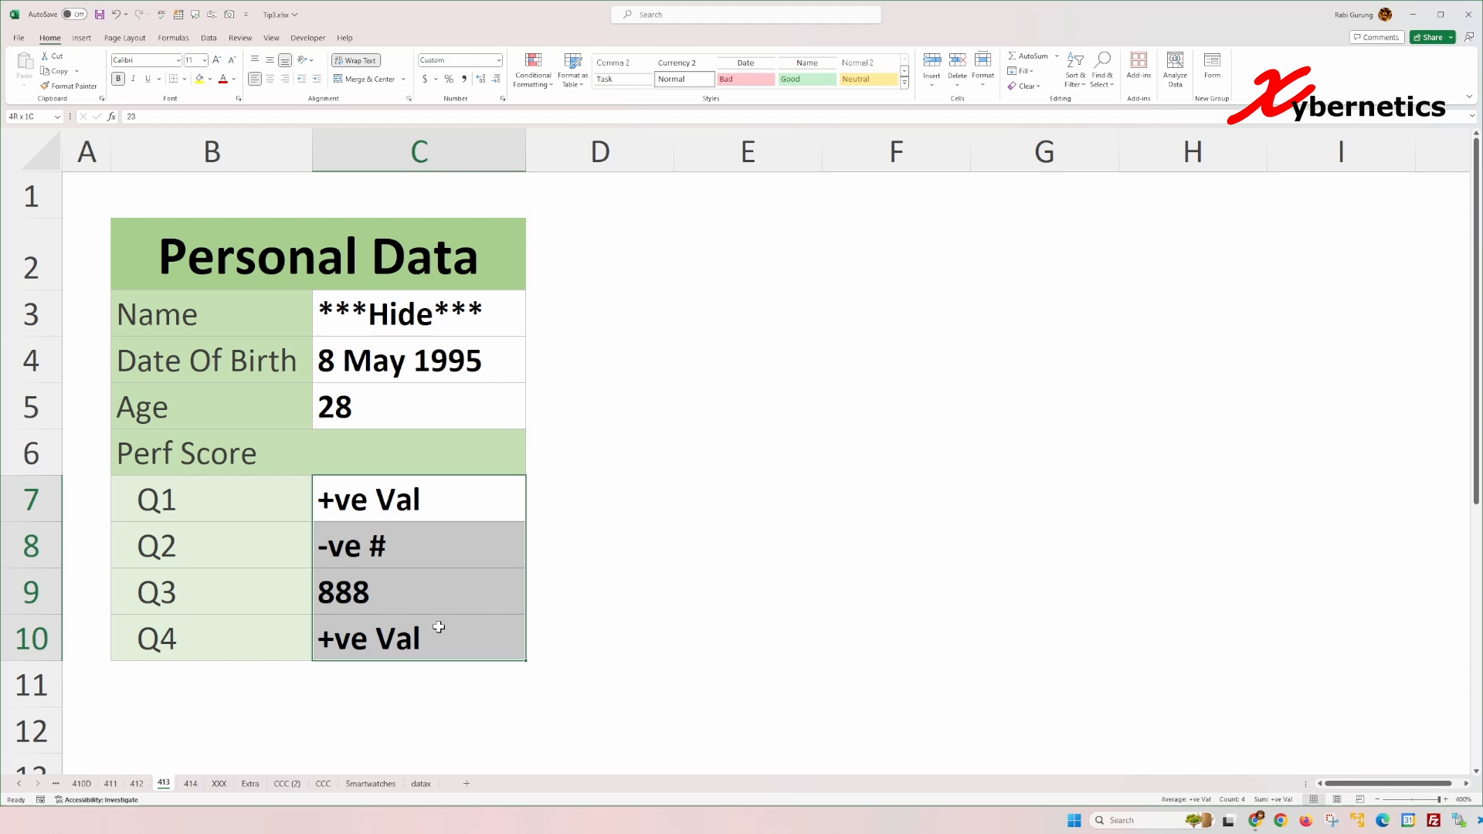
left_click(437, 299, "ctrl")
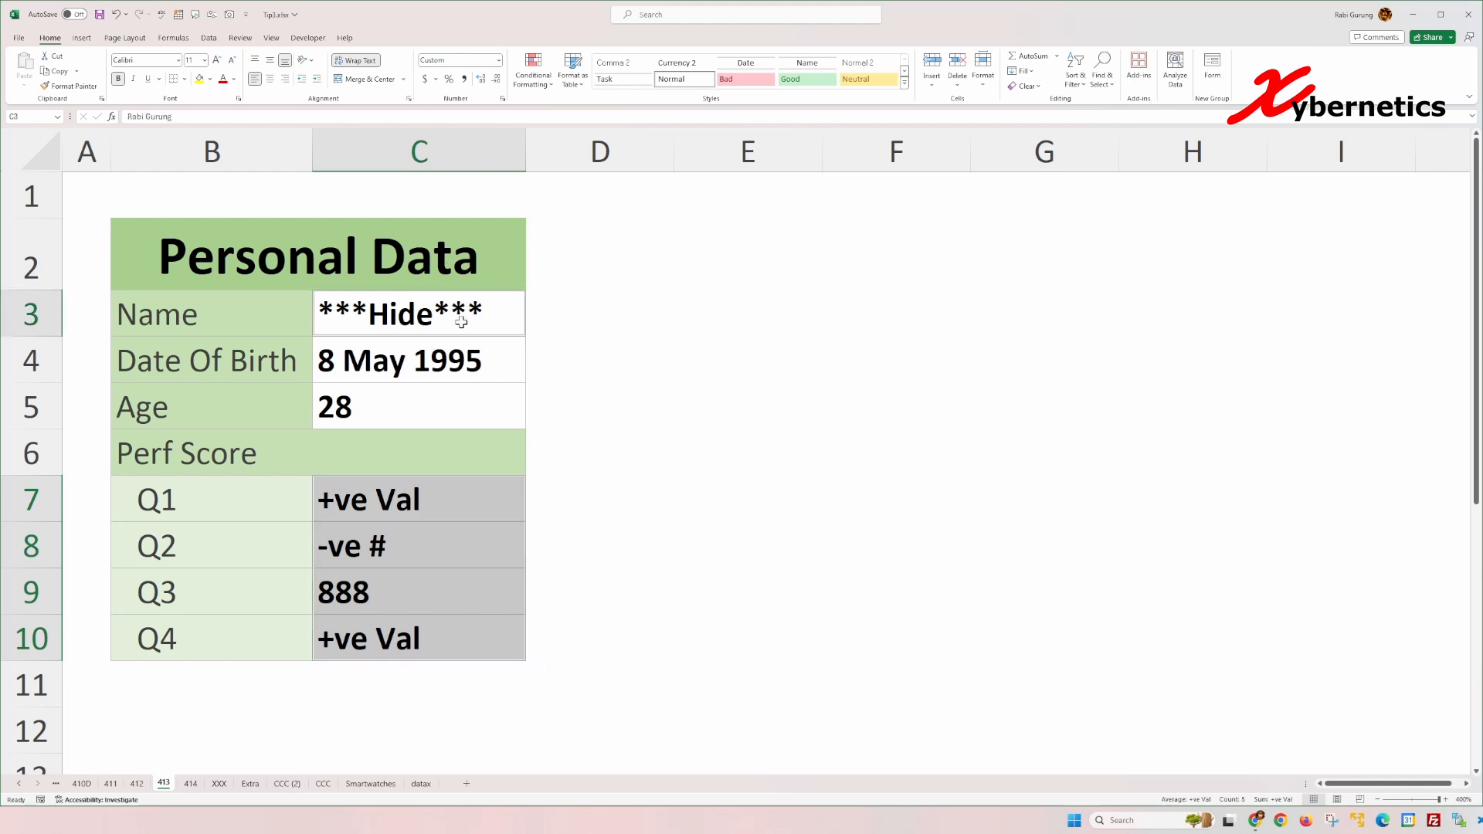
key("ctrl+a")
left_click(461, 372)
key("ctrl+a")
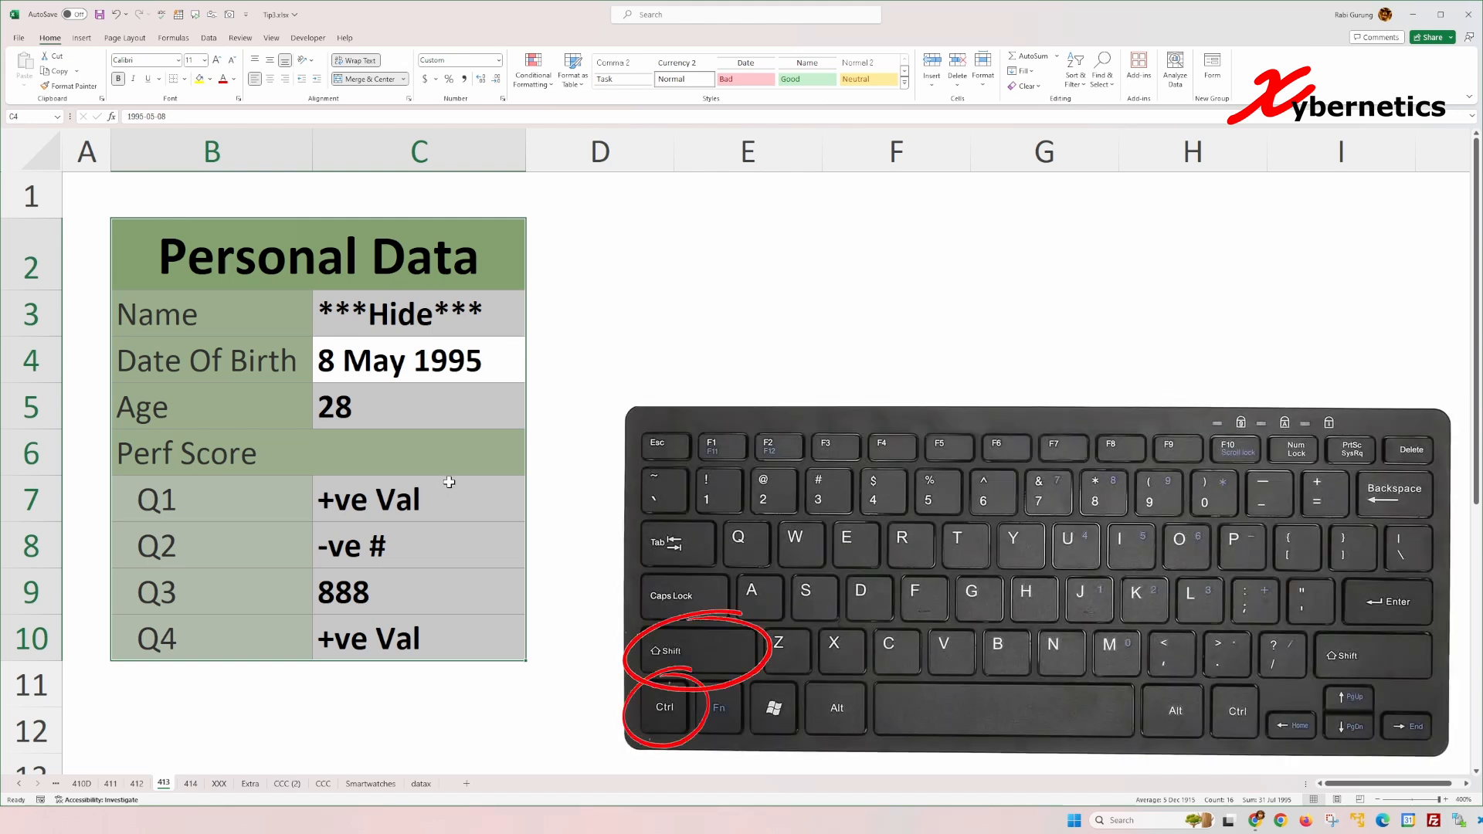
key("ctrl+shift+grave")
left_click(453, 397)
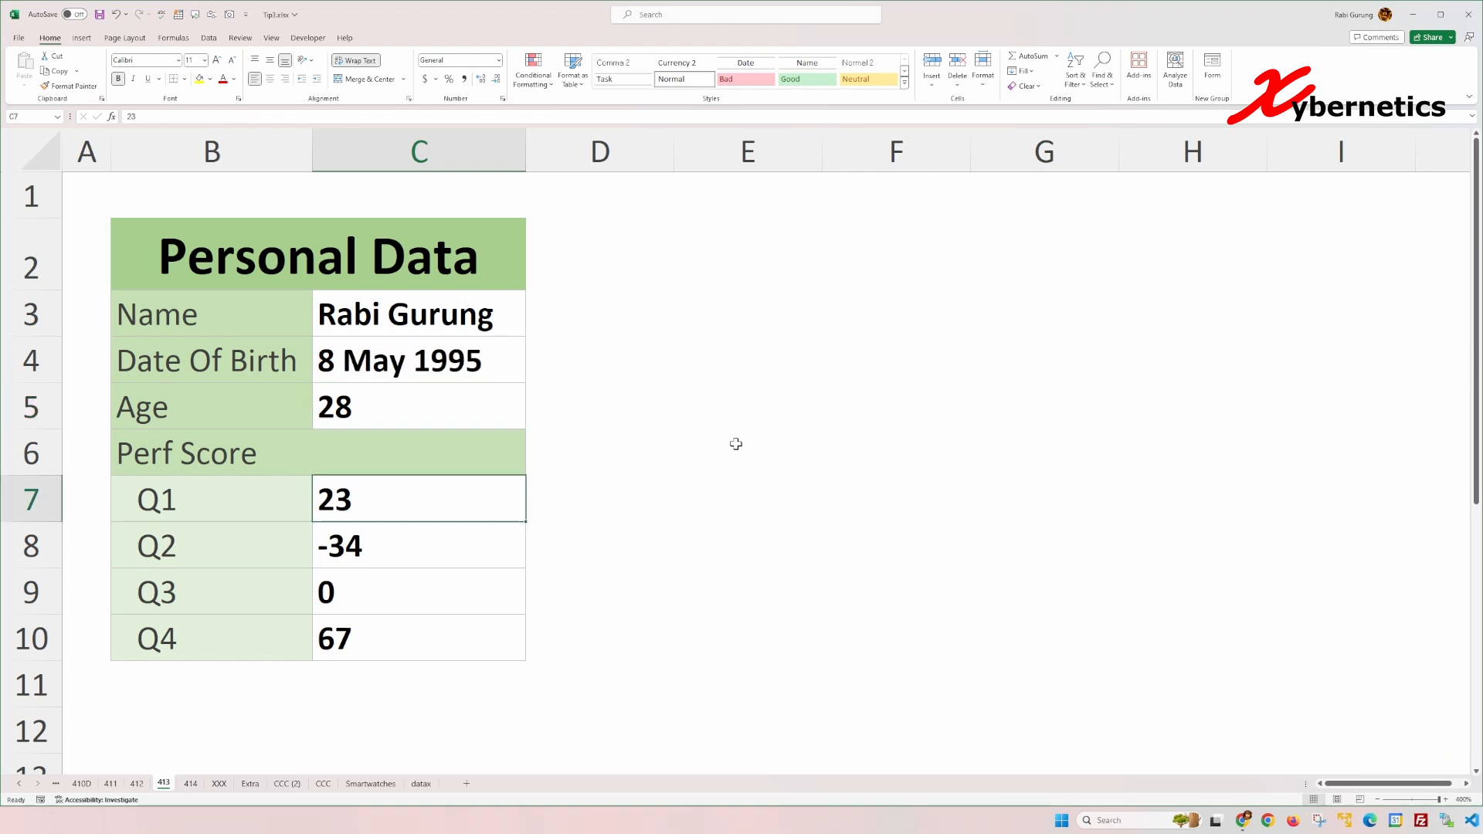
Step: Reset the Date Of Birth value in C4 to General format and reformat it as a Date of type *2012-03-14
left_click(423, 362)
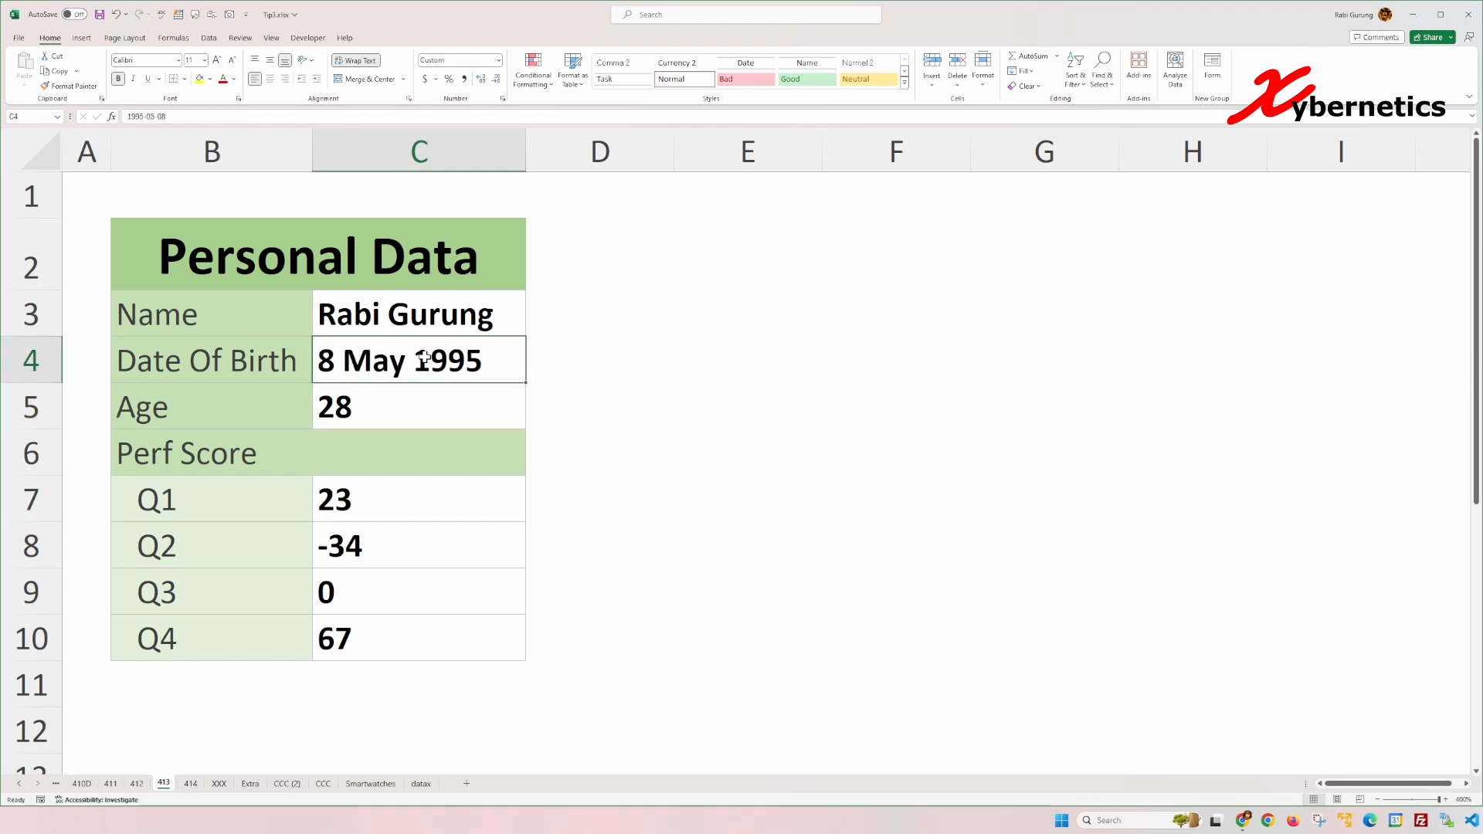
key("ctrl+shift+grave")
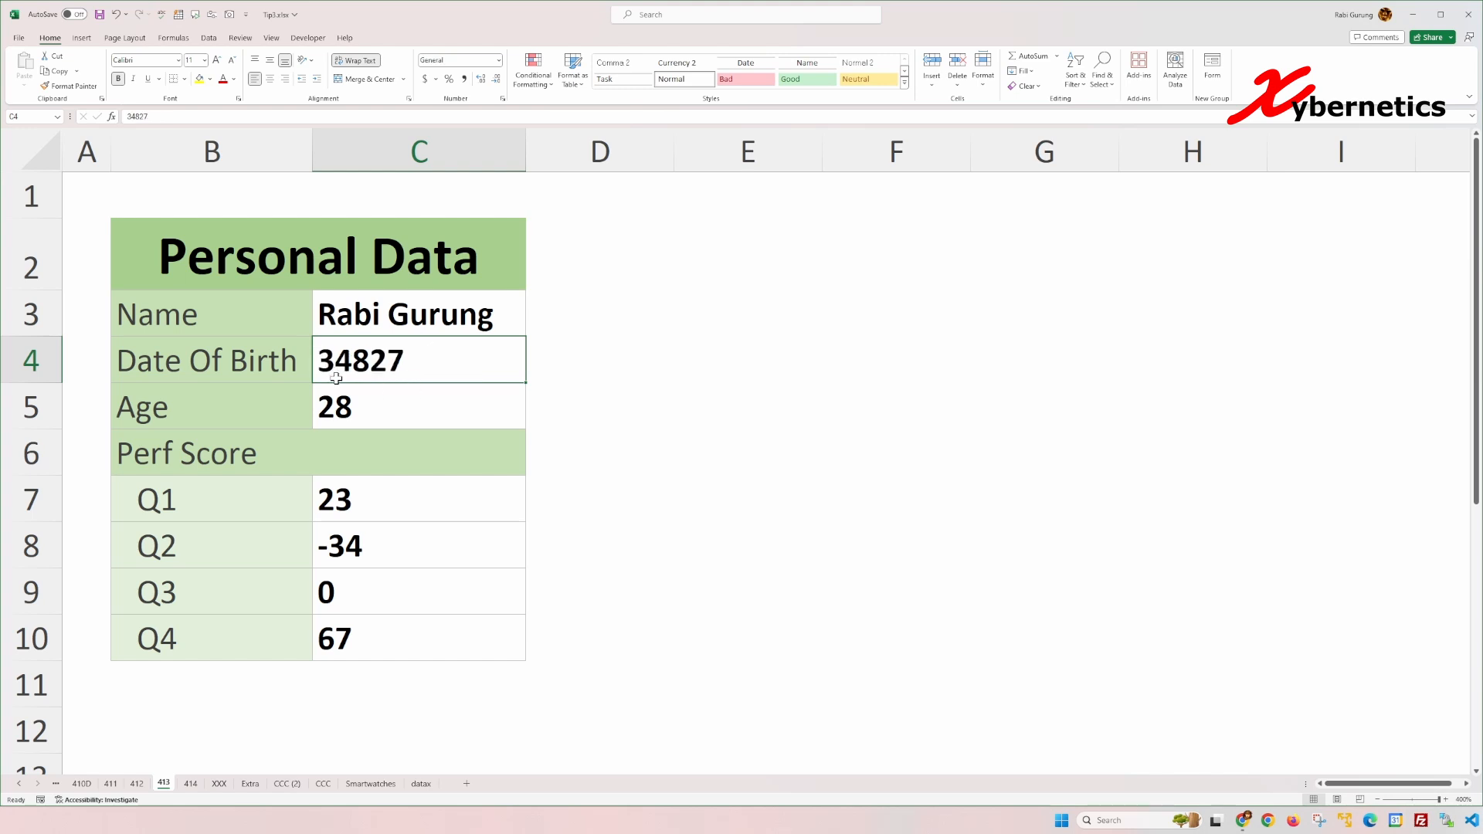
key("ctrl+1")
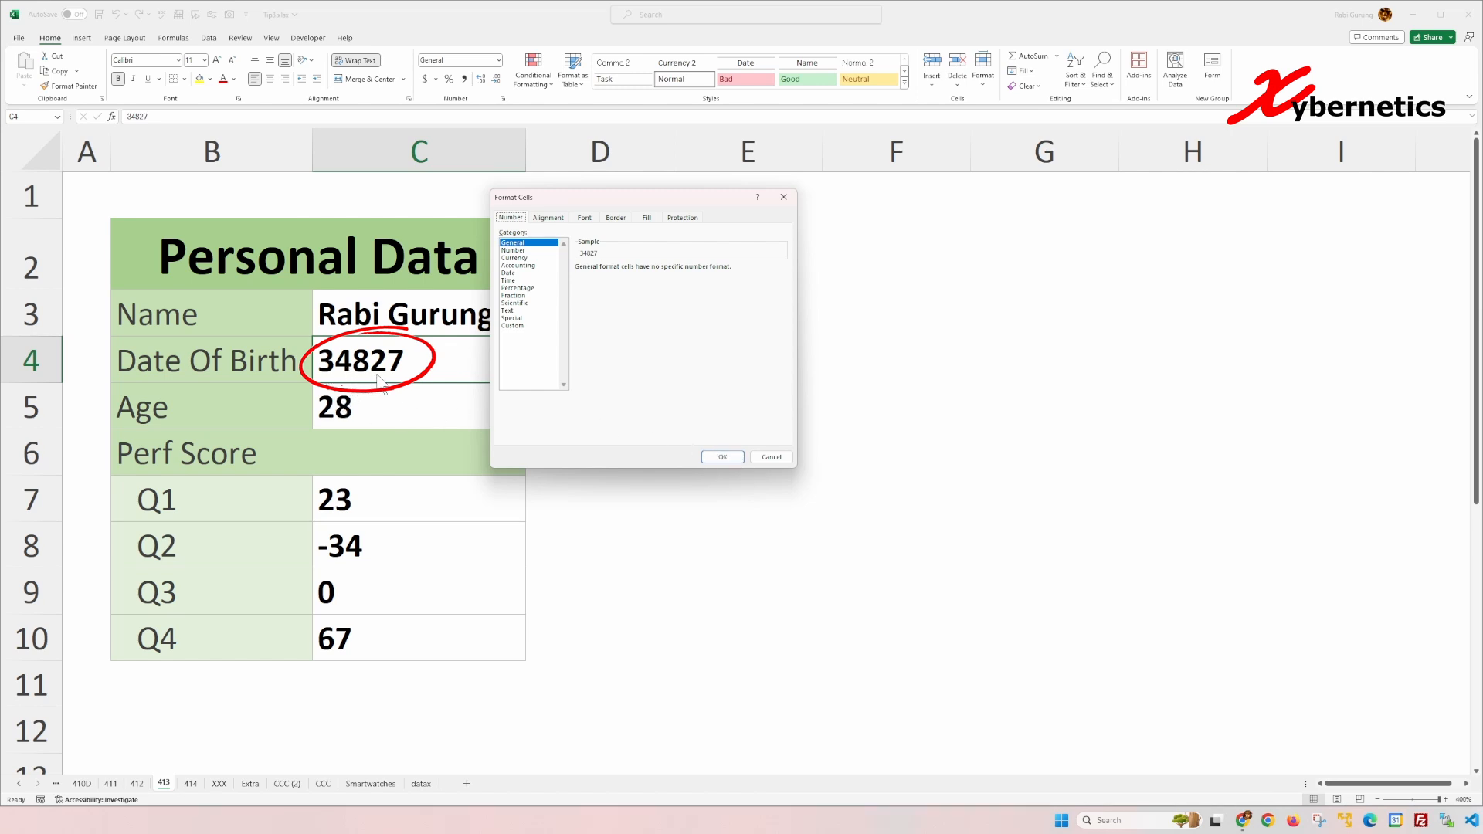
left_click(508, 273)
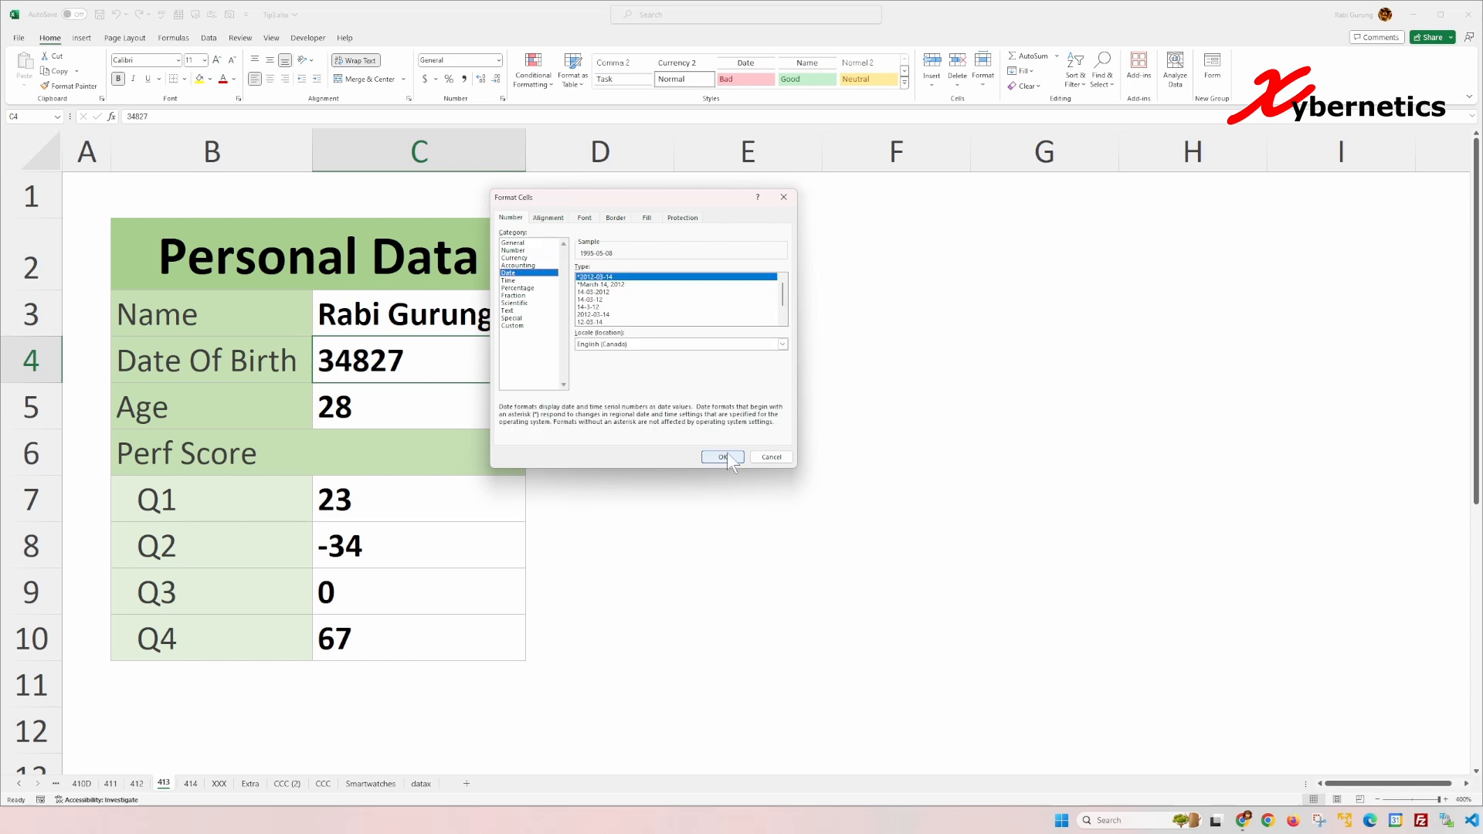
left_click(723, 457)
left_click(592, 417)
left_click(472, 373)
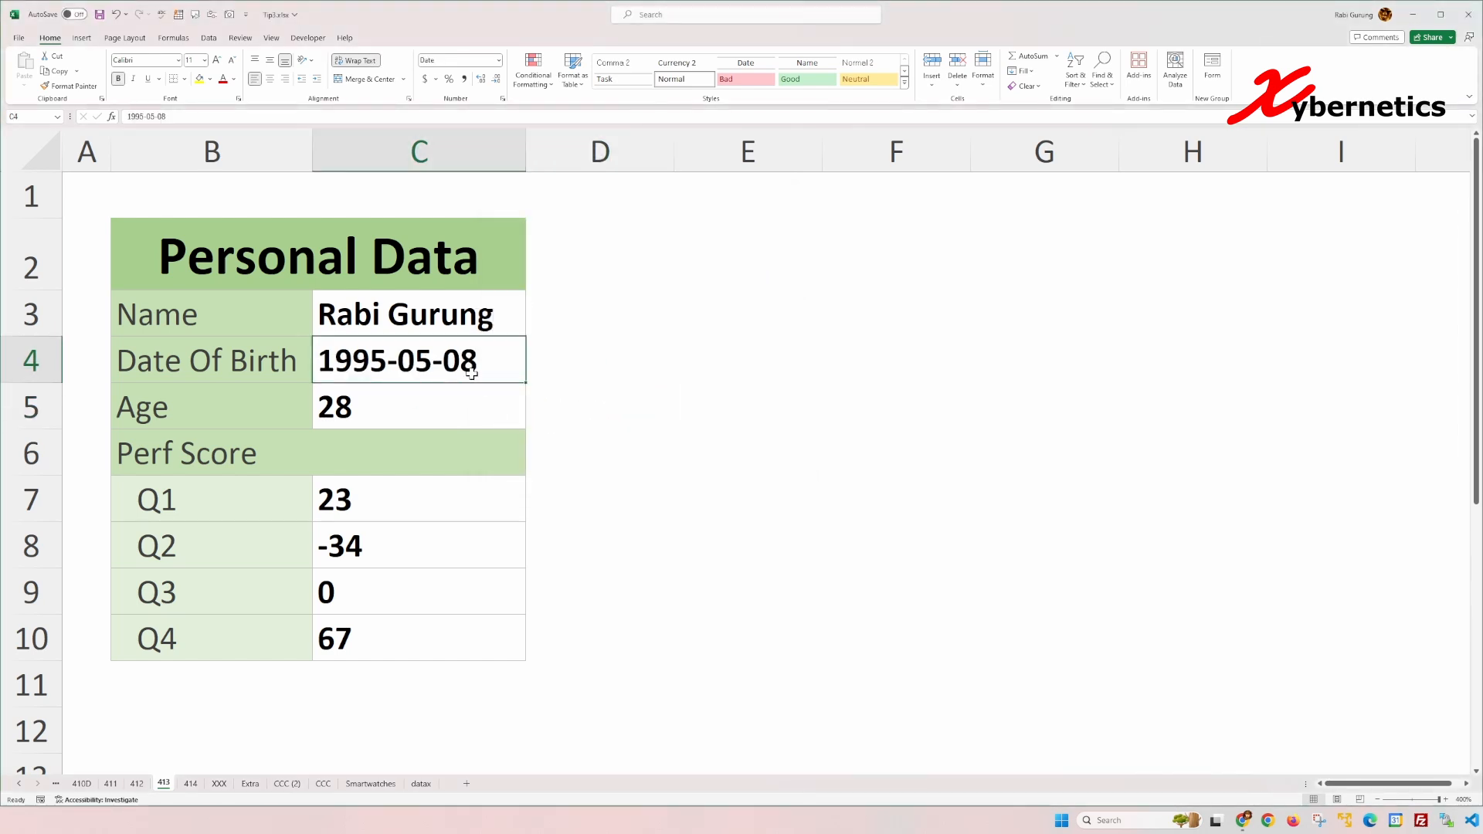